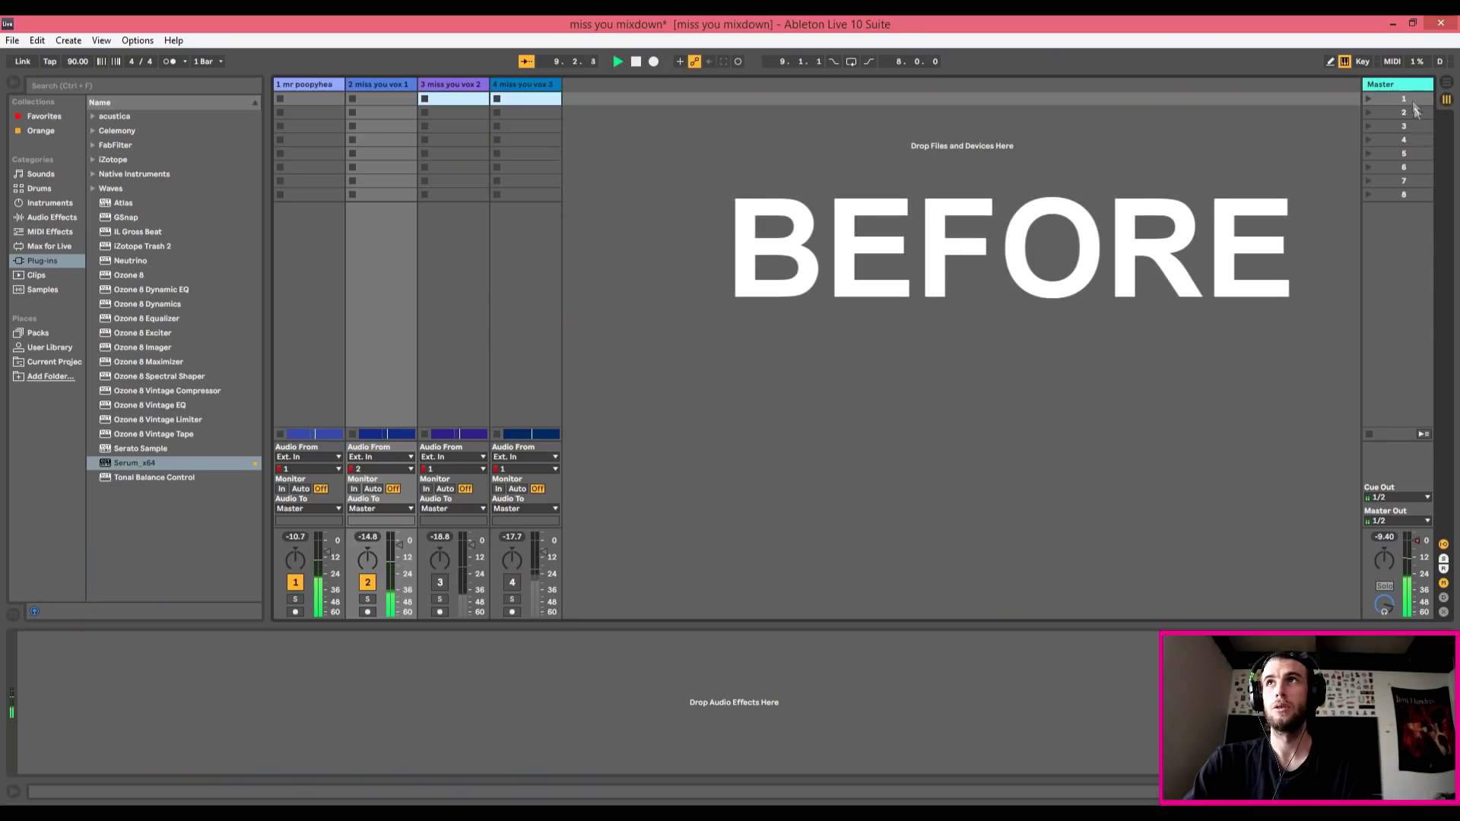
# Select a vocal track and switch the miss you mixdown session to Arrangement view
pyautogui.click(395, 342)
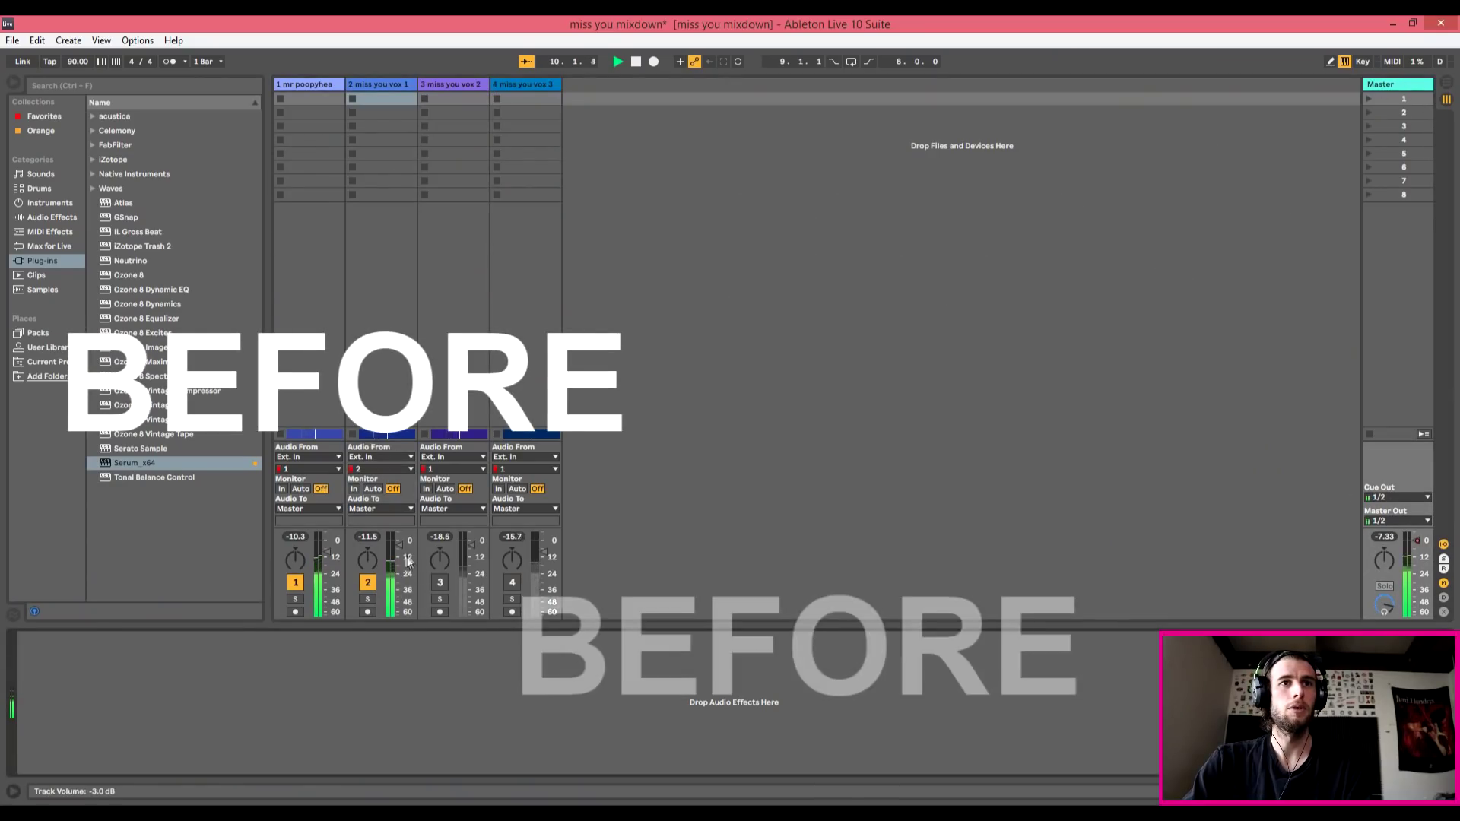
pyautogui.press('Tab')
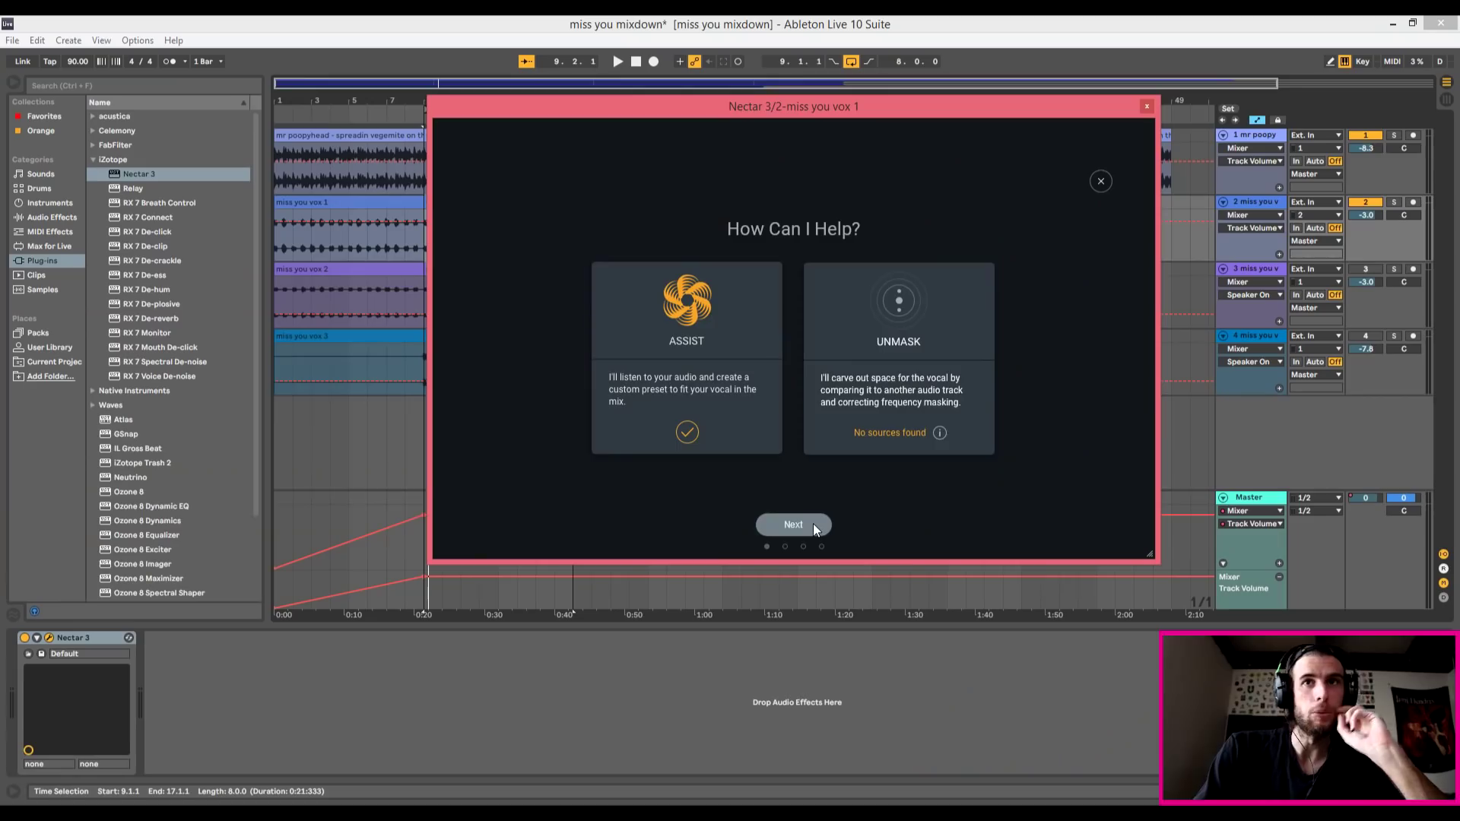
# Run Nectar 3's Vocal Assistant with Modern style and Moderate intensity while the vocals play
pyautogui.click(814, 523)
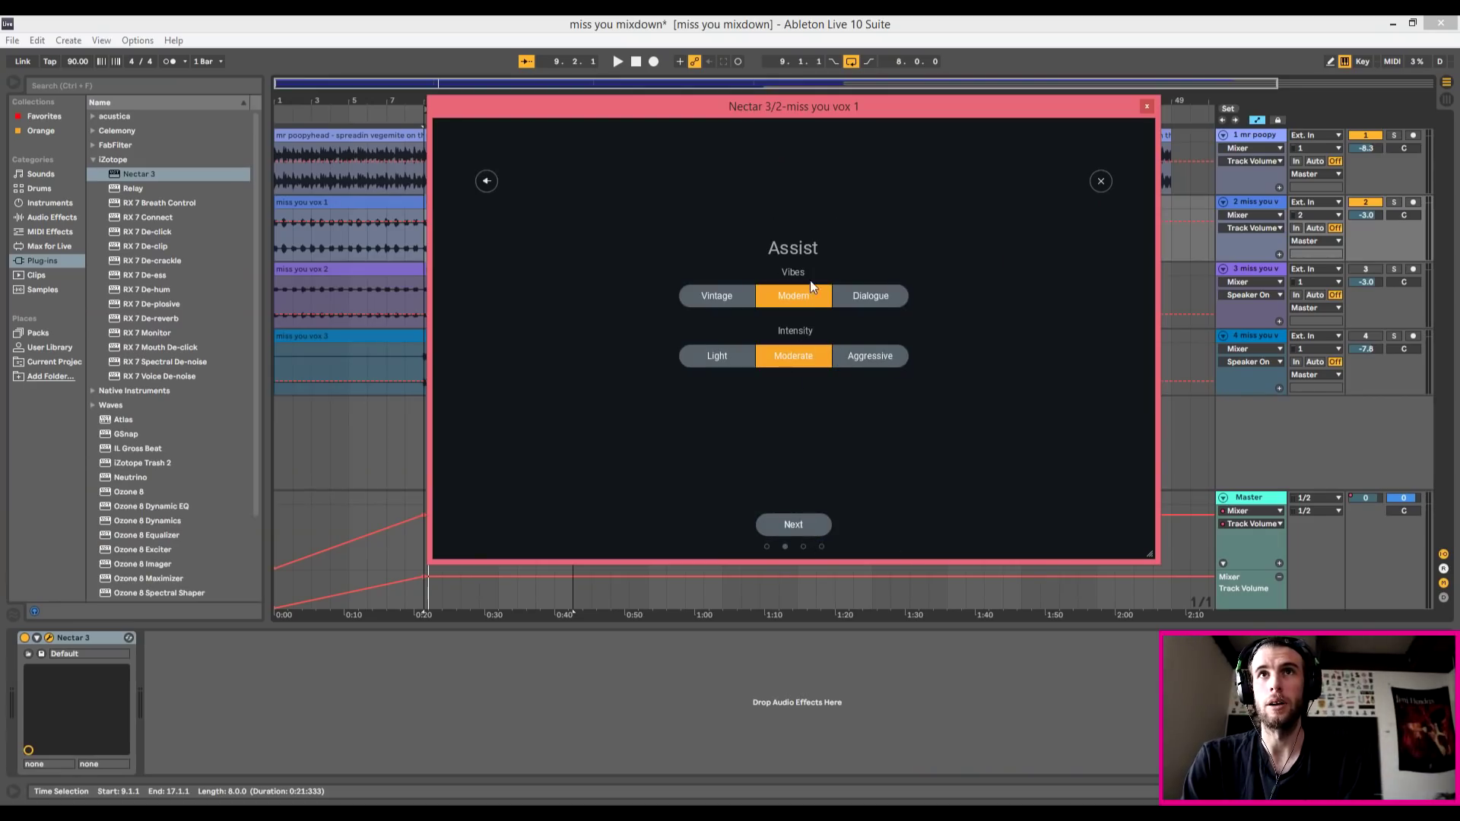
pyautogui.click(793, 524)
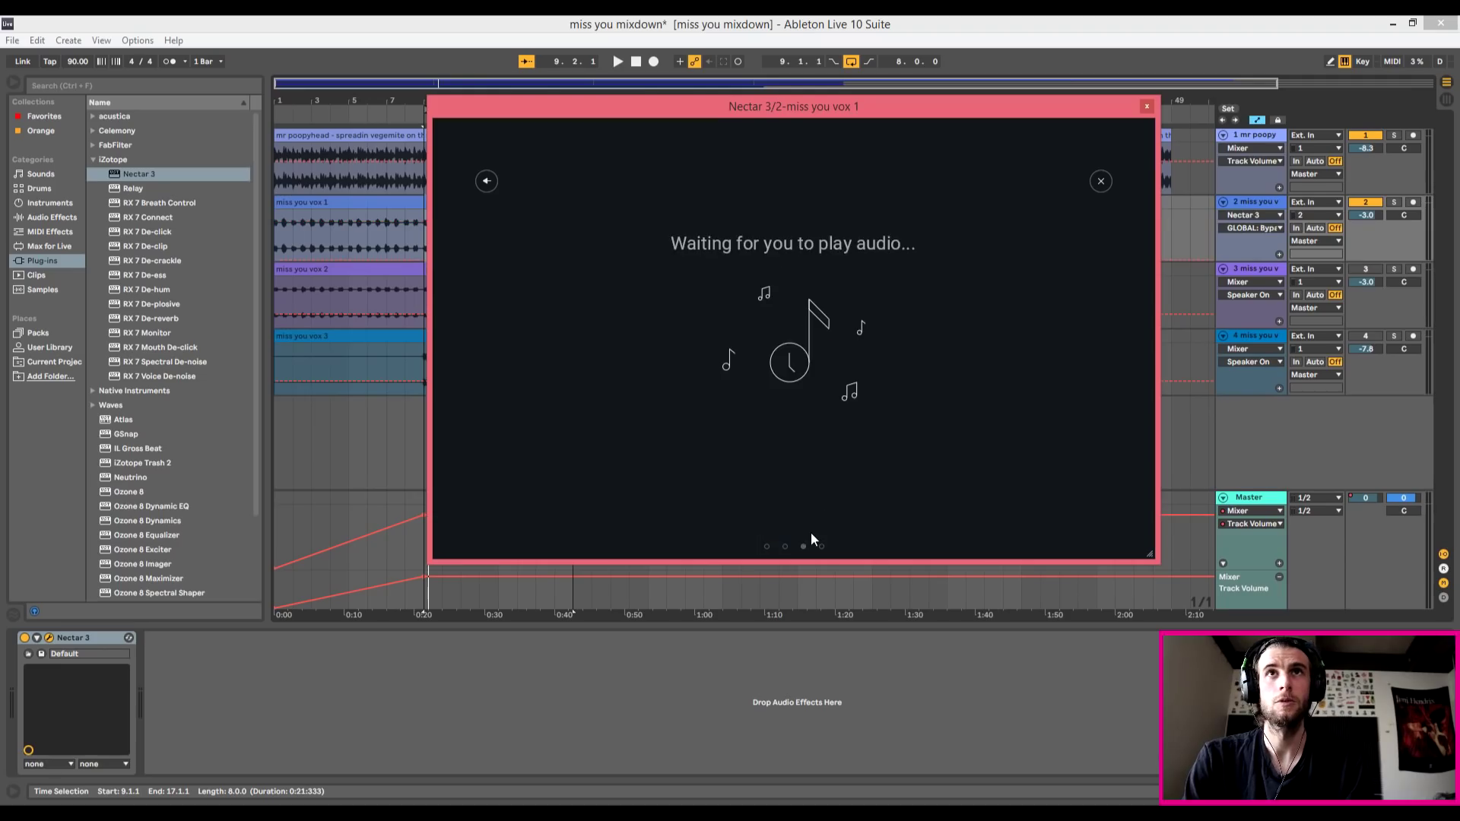
pyautogui.press('space')
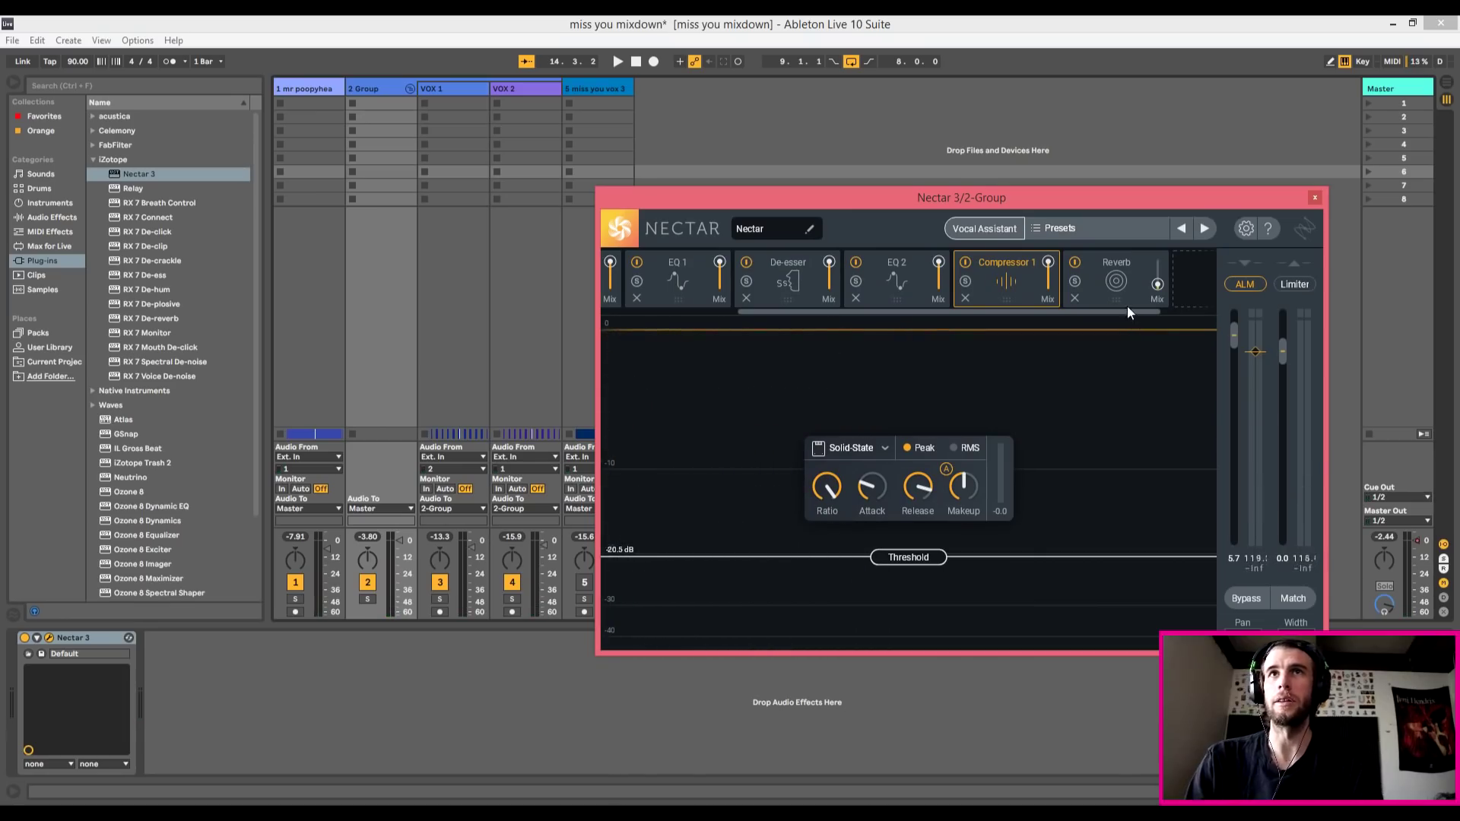
# Inspect the group Nectar's Gate, EQ 1, De-esser and EQ 2 modules
pyautogui.moveTo(1092, 313); pyautogui.dragTo(937, 317)
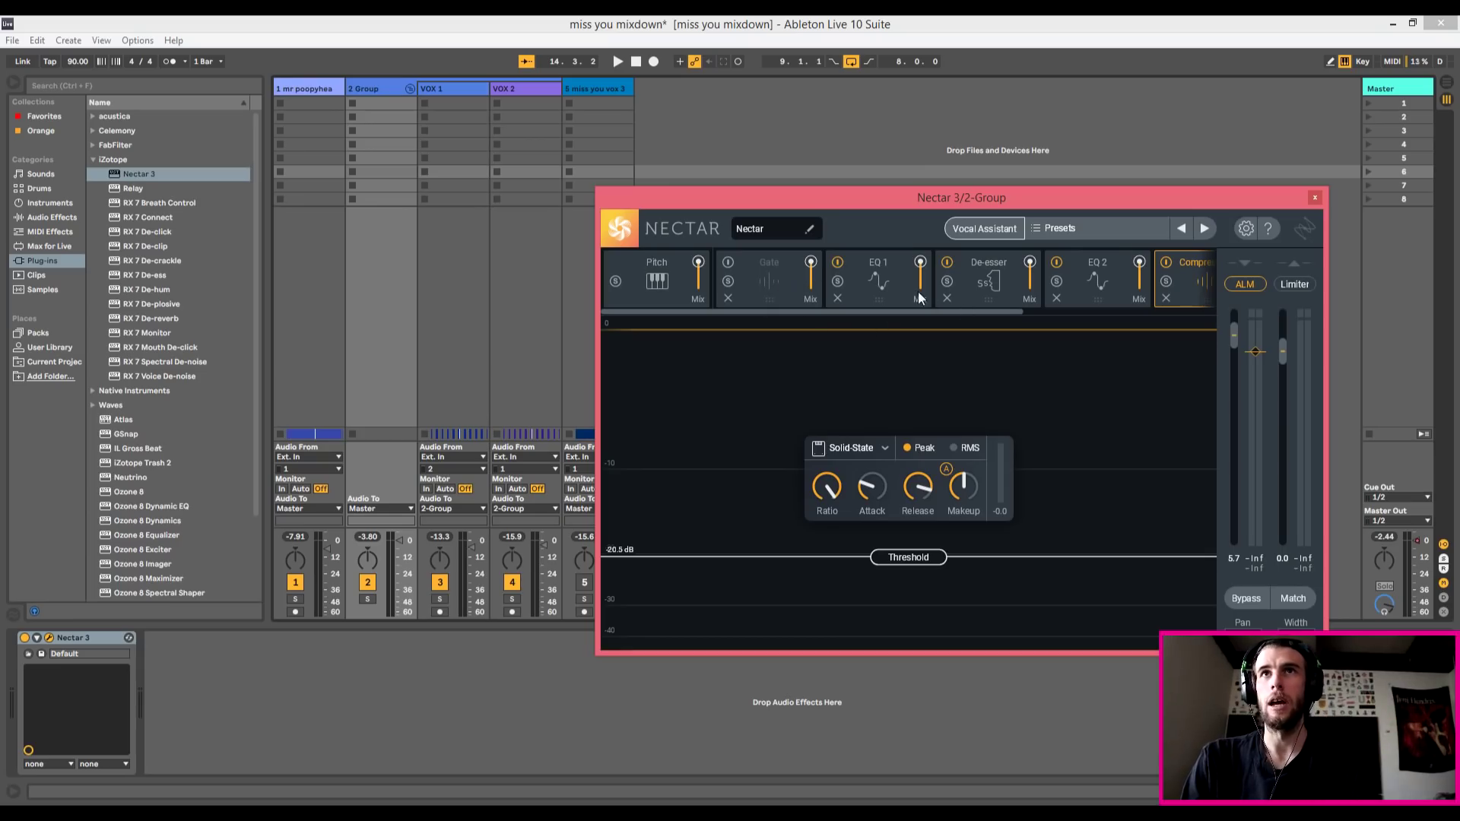
pyautogui.click(885, 284)
pyautogui.click(760, 287)
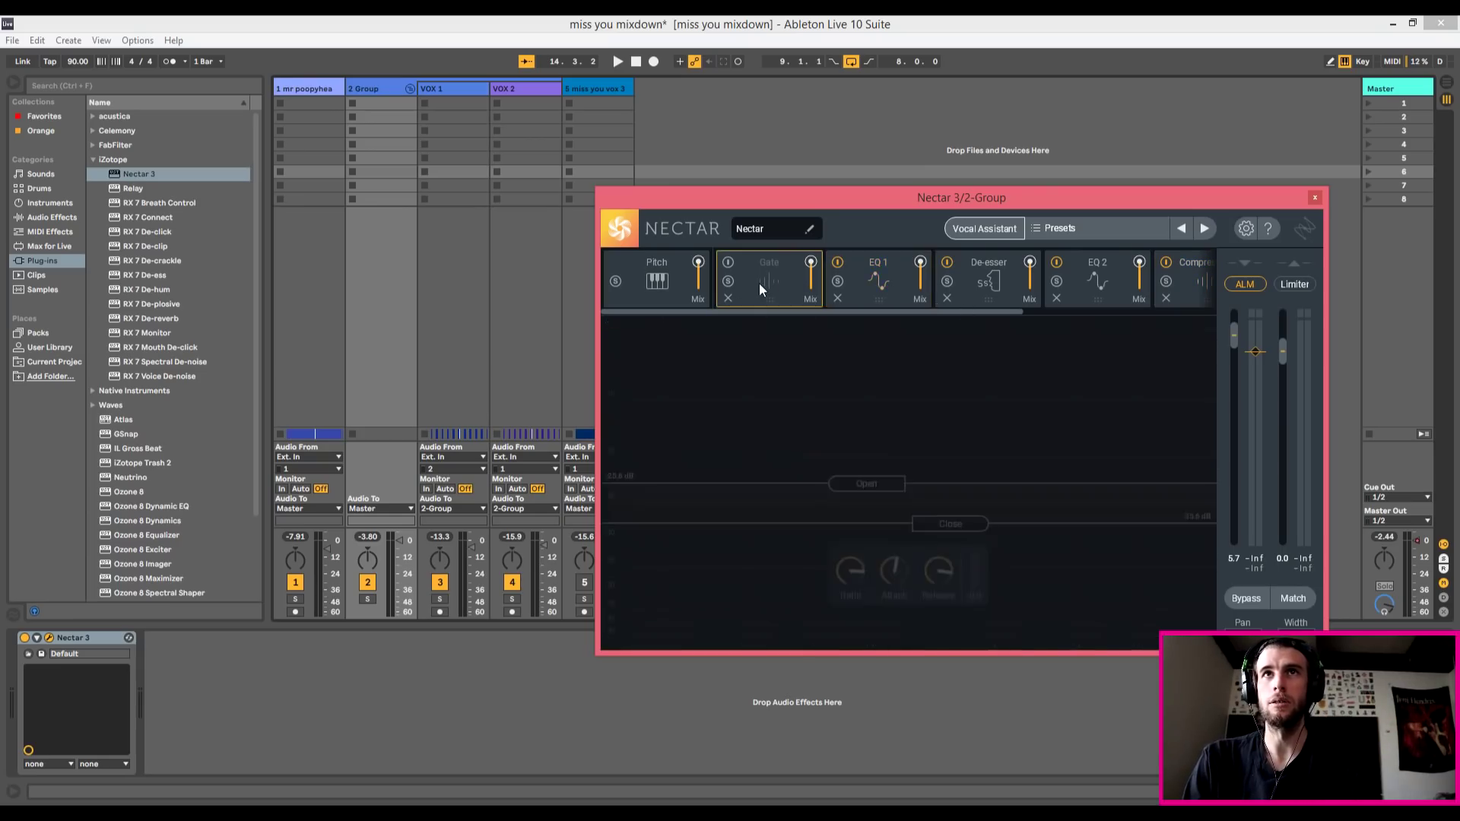
pyautogui.click(863, 283)
pyautogui.click(990, 290)
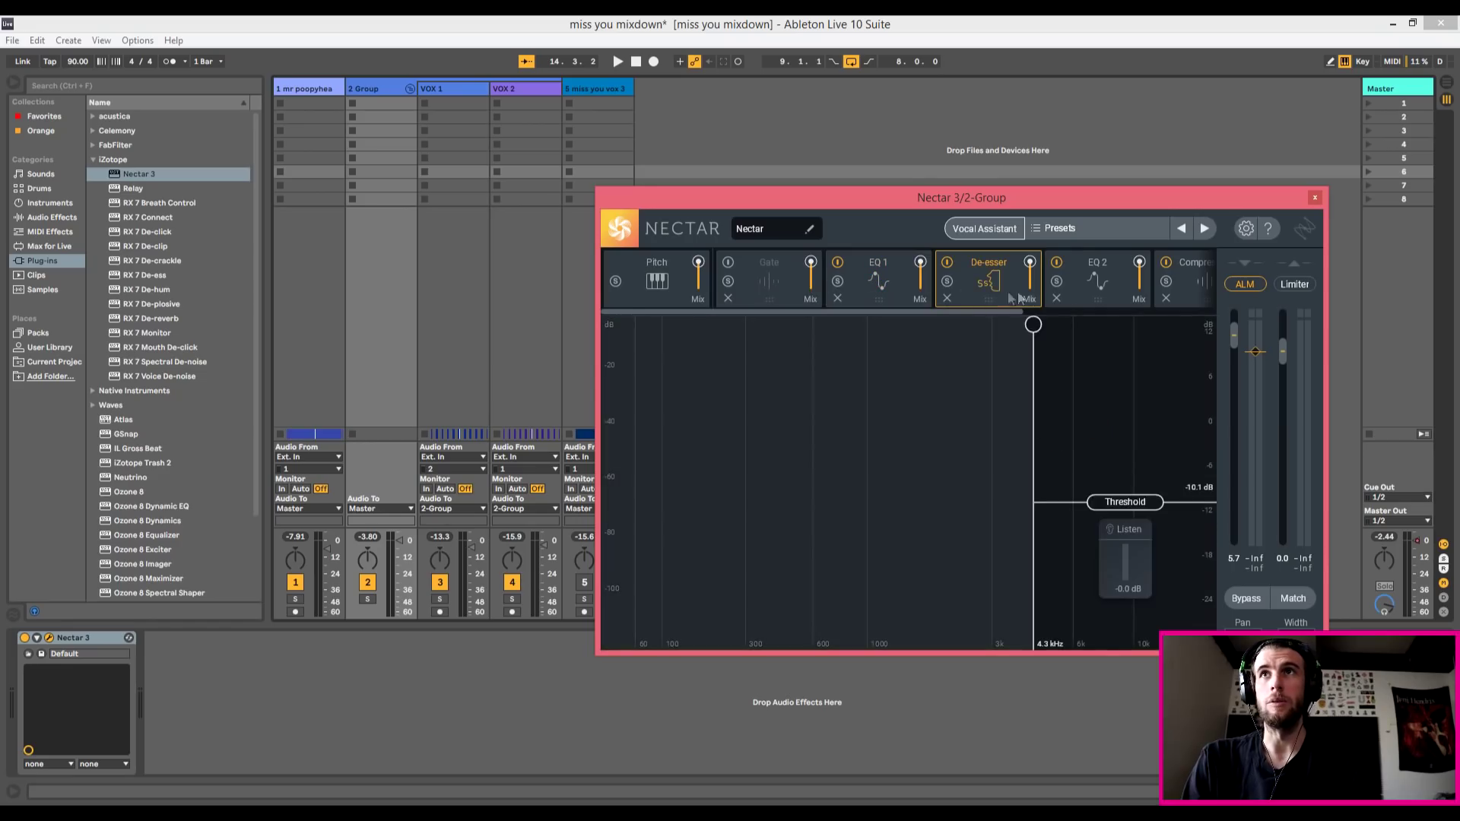
pyautogui.click(1112, 284)
# Check the Compressor and EQ 2 modules, then close the Nectar window
pyautogui.moveTo(1015, 315); pyautogui.dragTo(1049, 315)
pyautogui.click(1103, 284)
pyautogui.click(1062, 293)
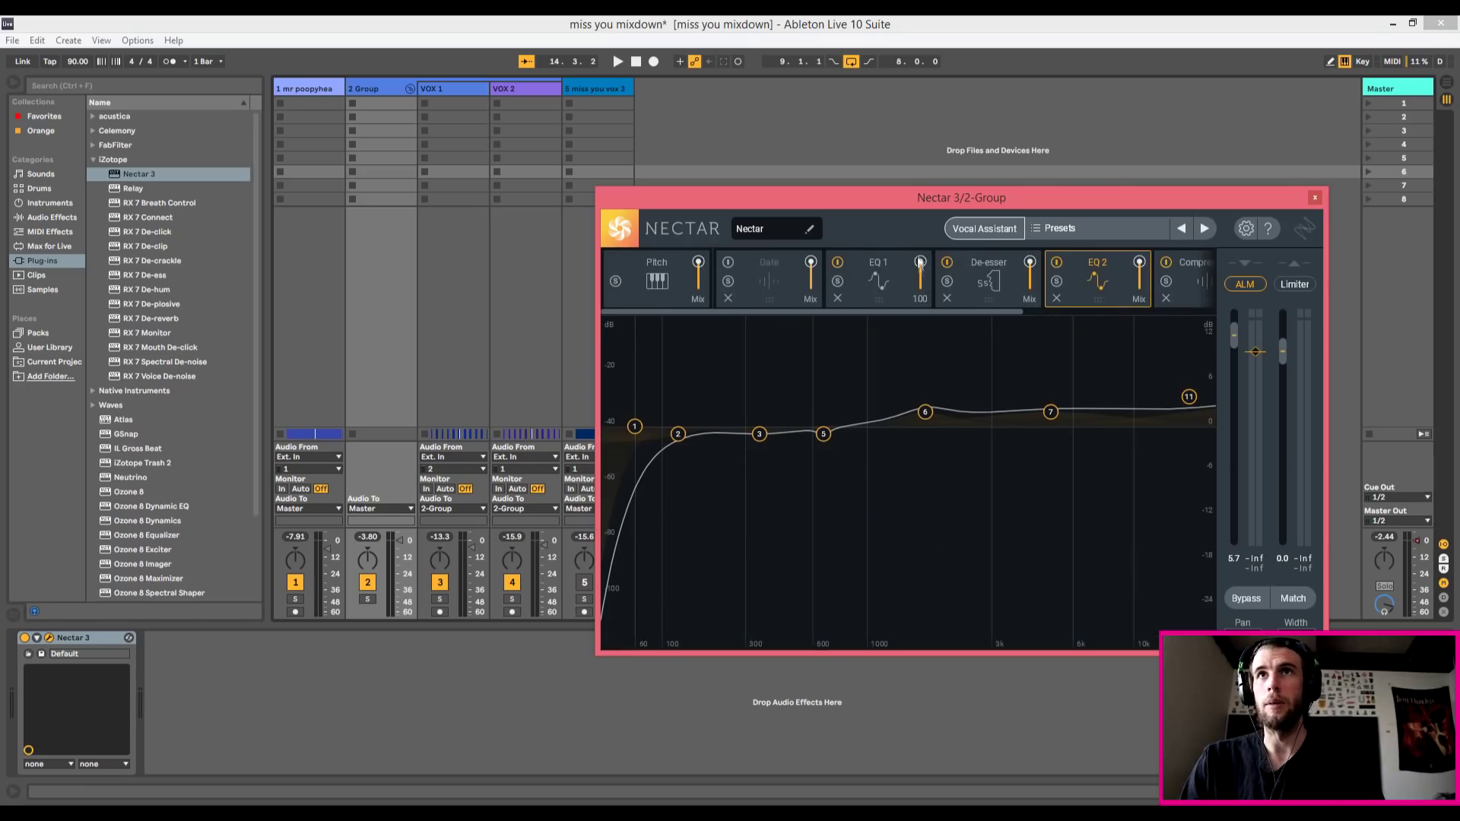
pyautogui.moveTo(1011, 306); pyautogui.dragTo(1219, 307)
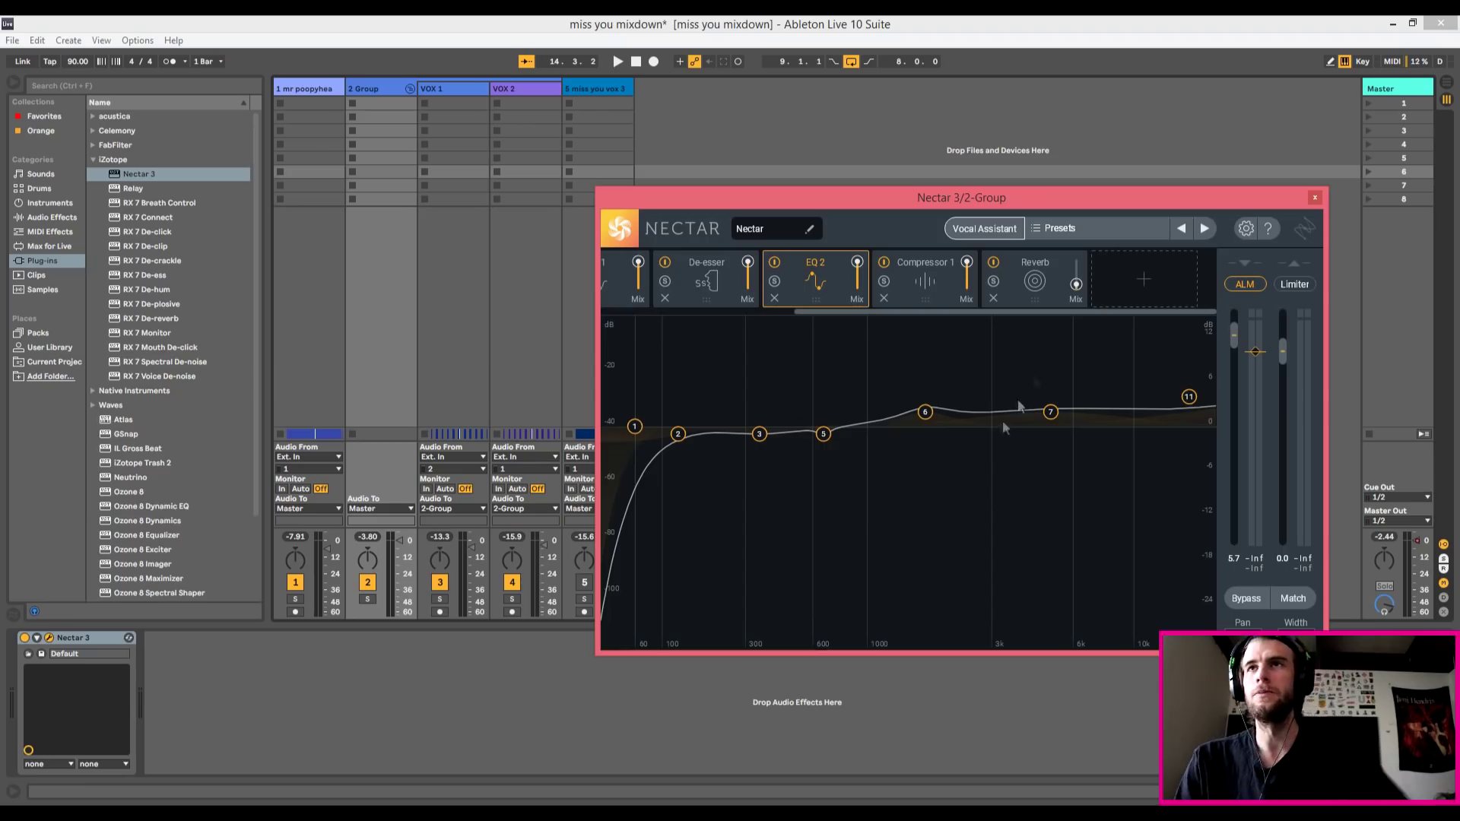
pyautogui.click(607, 89)
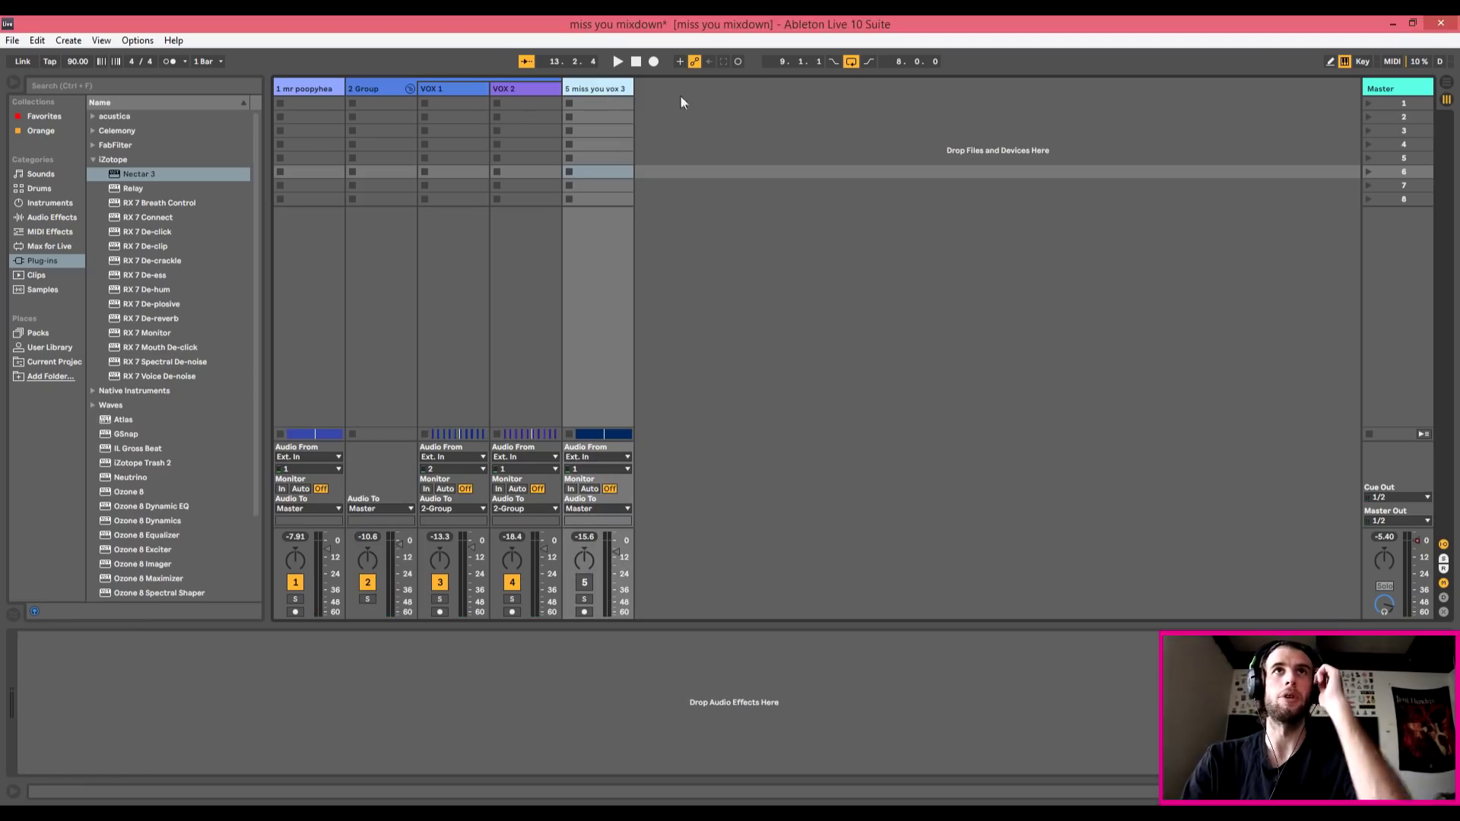
# Lower miss you vox 3's volume slightly and select its first eight bars in Arrangement view
pyautogui.click(584, 582)
pyautogui.press('space')
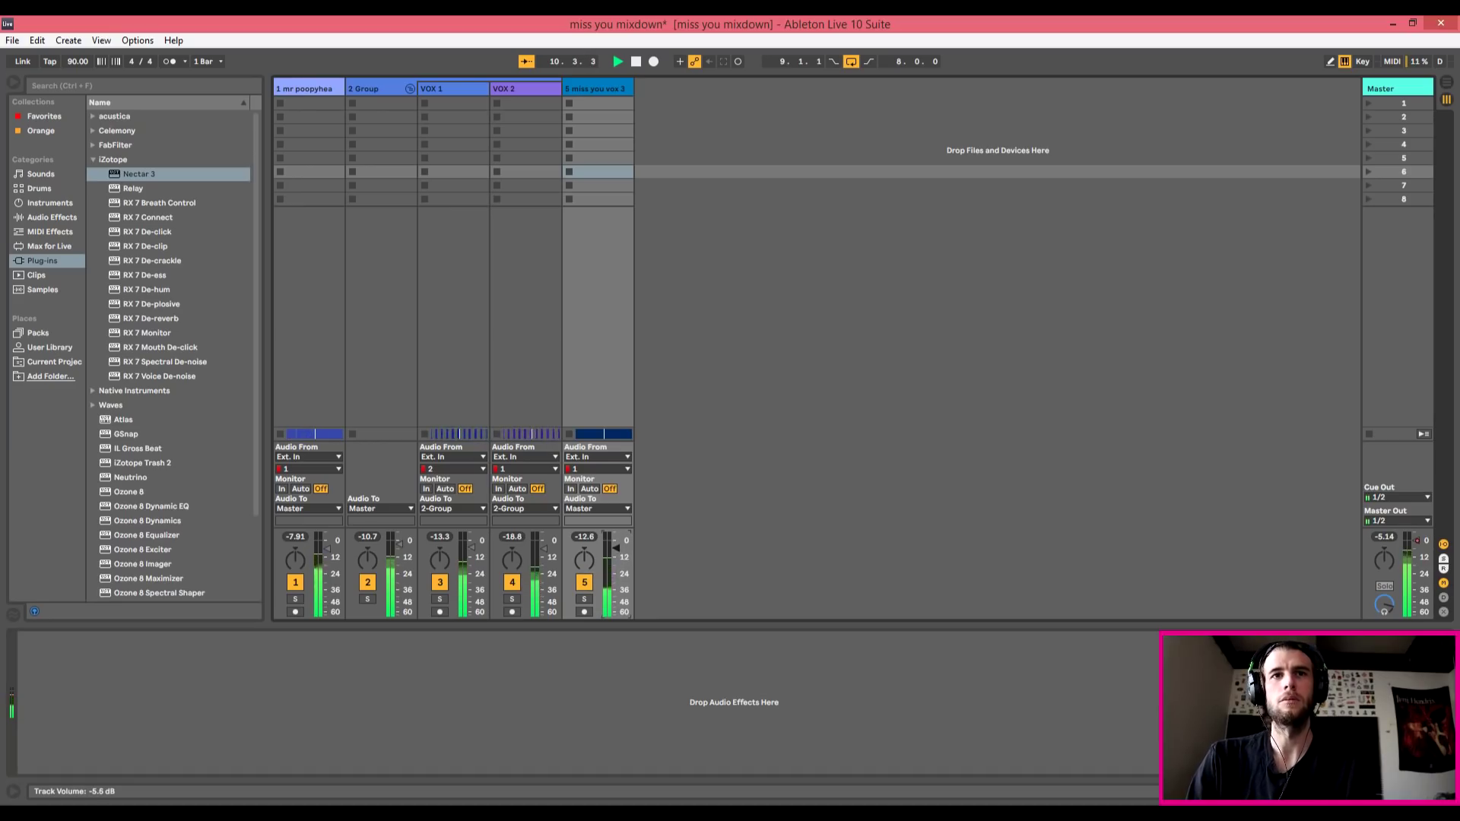
pyautogui.moveTo(616, 548); pyautogui.dragTo(619, 555)
pyautogui.press('Tab')
pyautogui.press('space')
pyautogui.click(1242, 390)
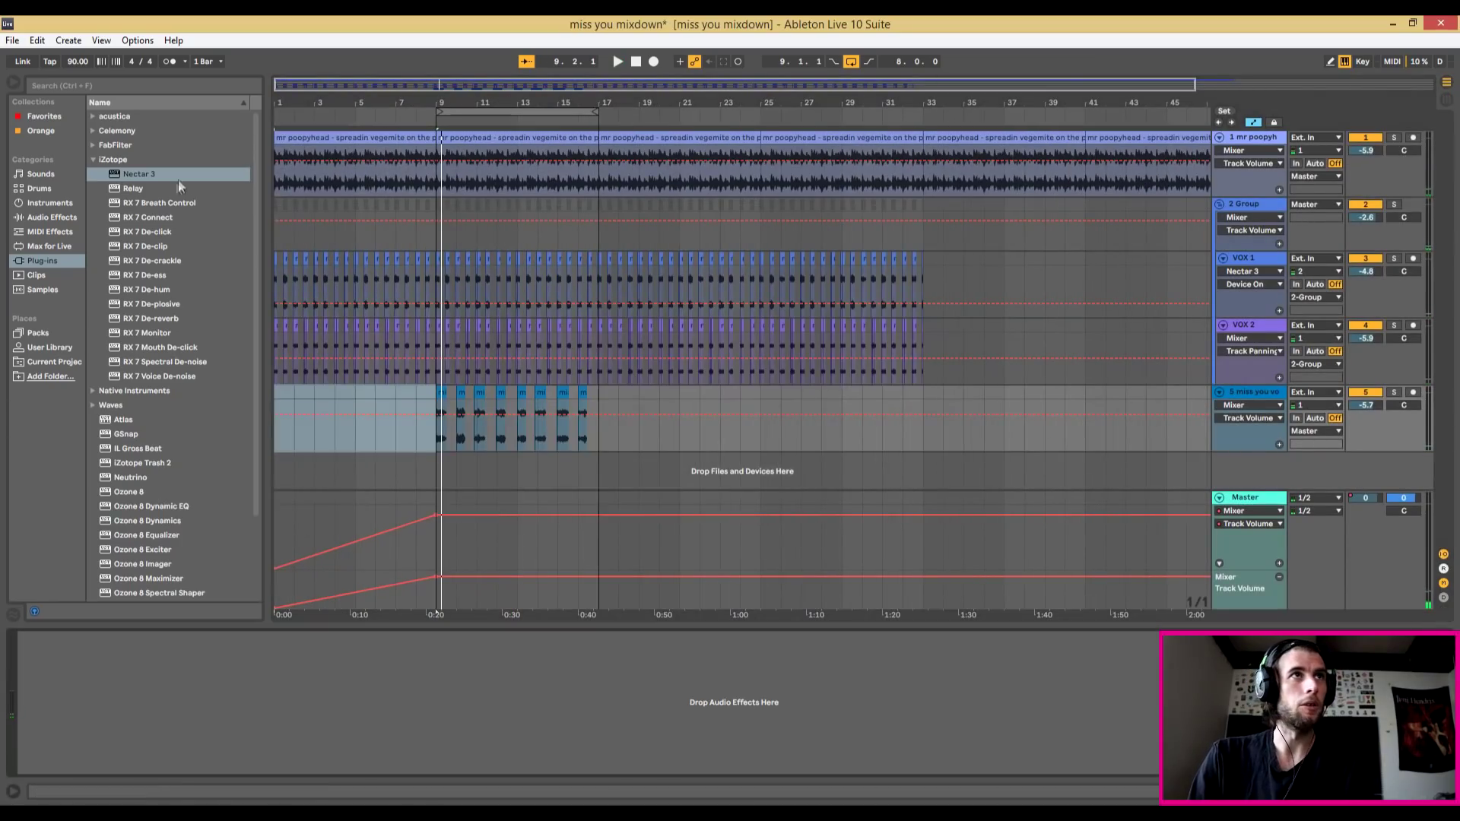
# Load Nectar 3 onto miss you vox 3, let the assistant analyse, then review Reverb and Compressor 1
pyautogui.moveTo(143, 173); pyautogui.dragTo(461, 383)
pyautogui.moveTo(594, 432); pyautogui.dragTo(594, 432)
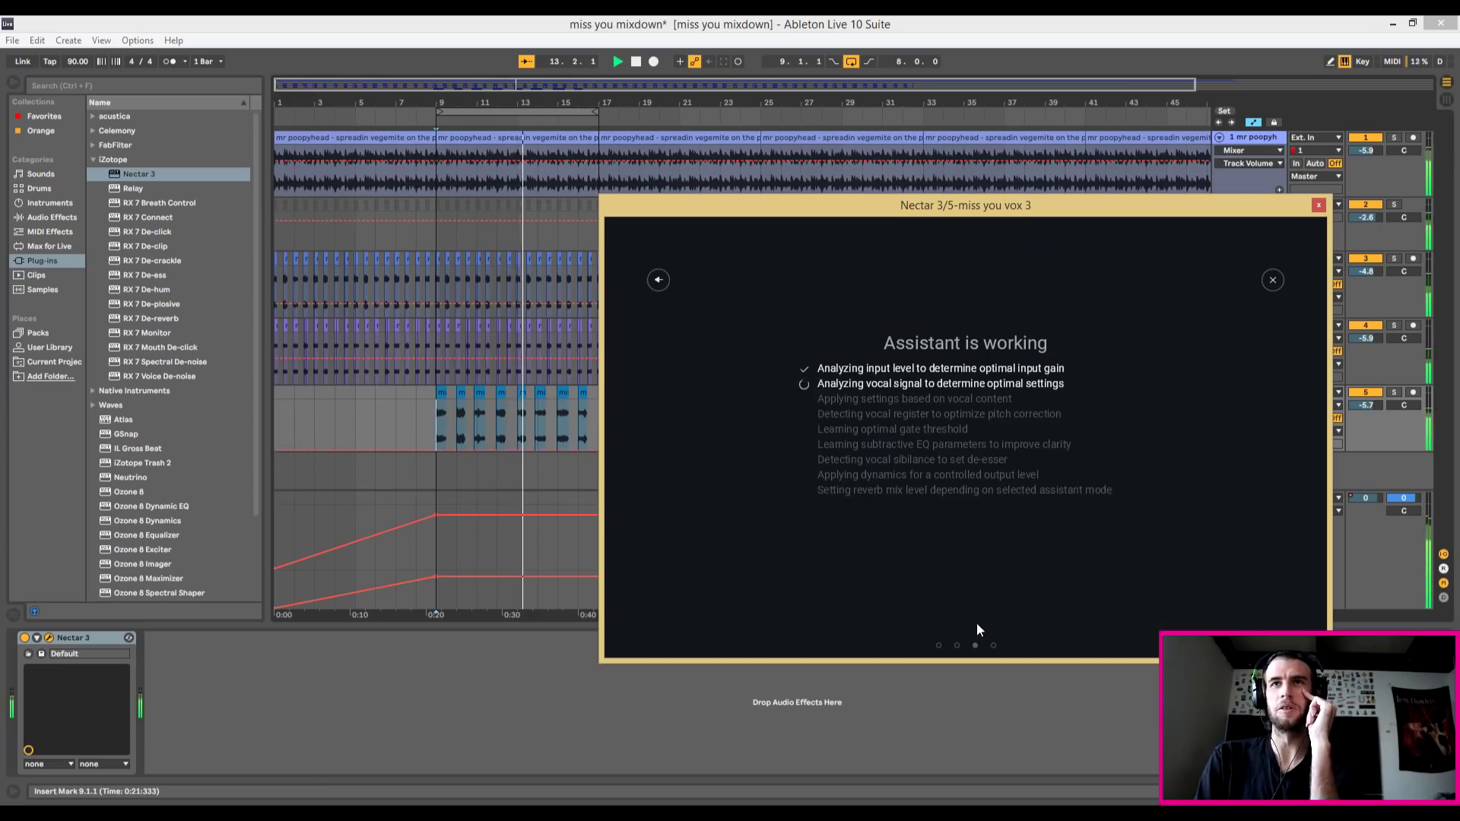
pyautogui.press('space')
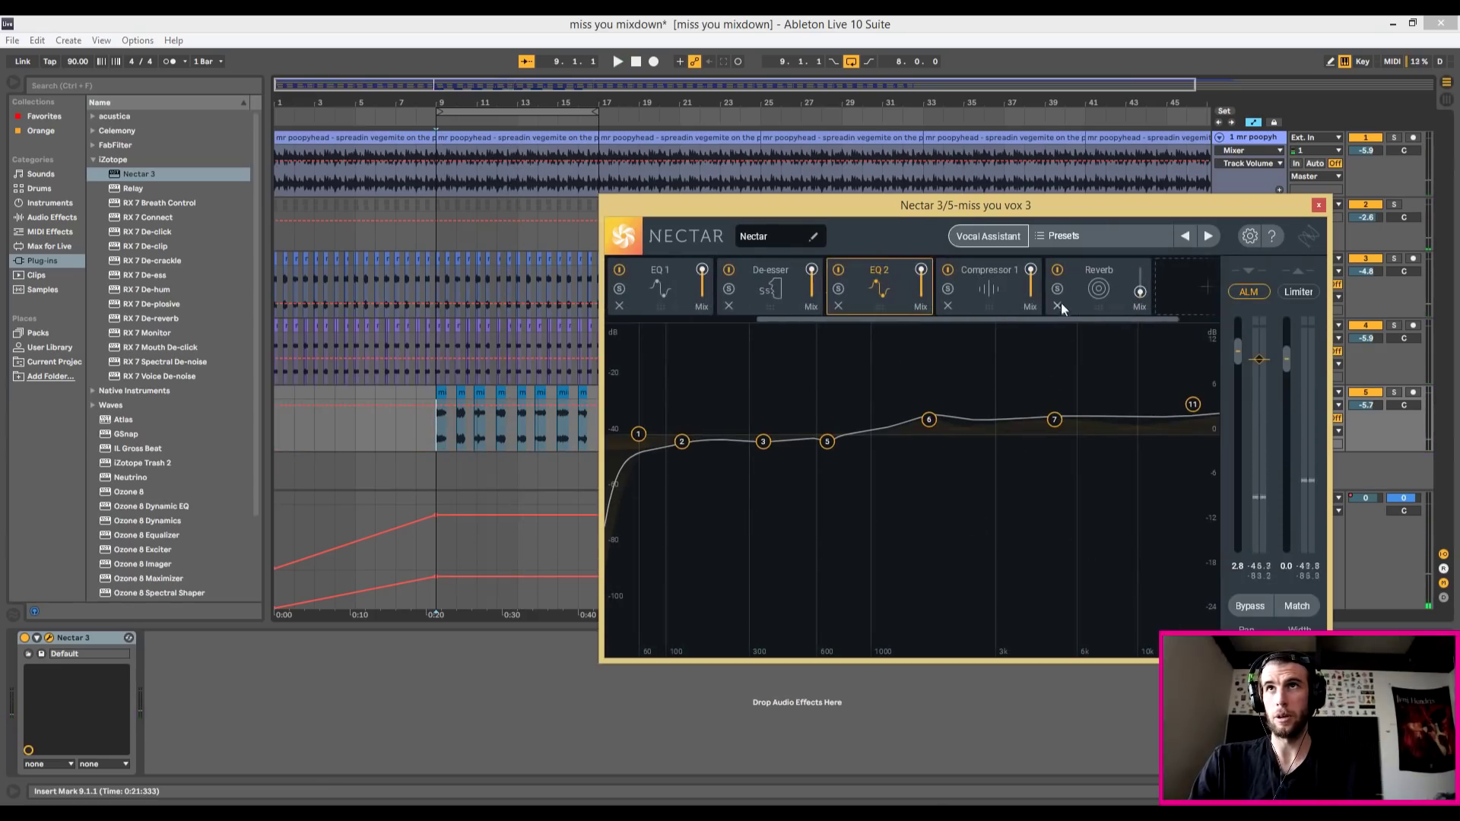
pyautogui.click(1060, 299)
pyautogui.click(998, 299)
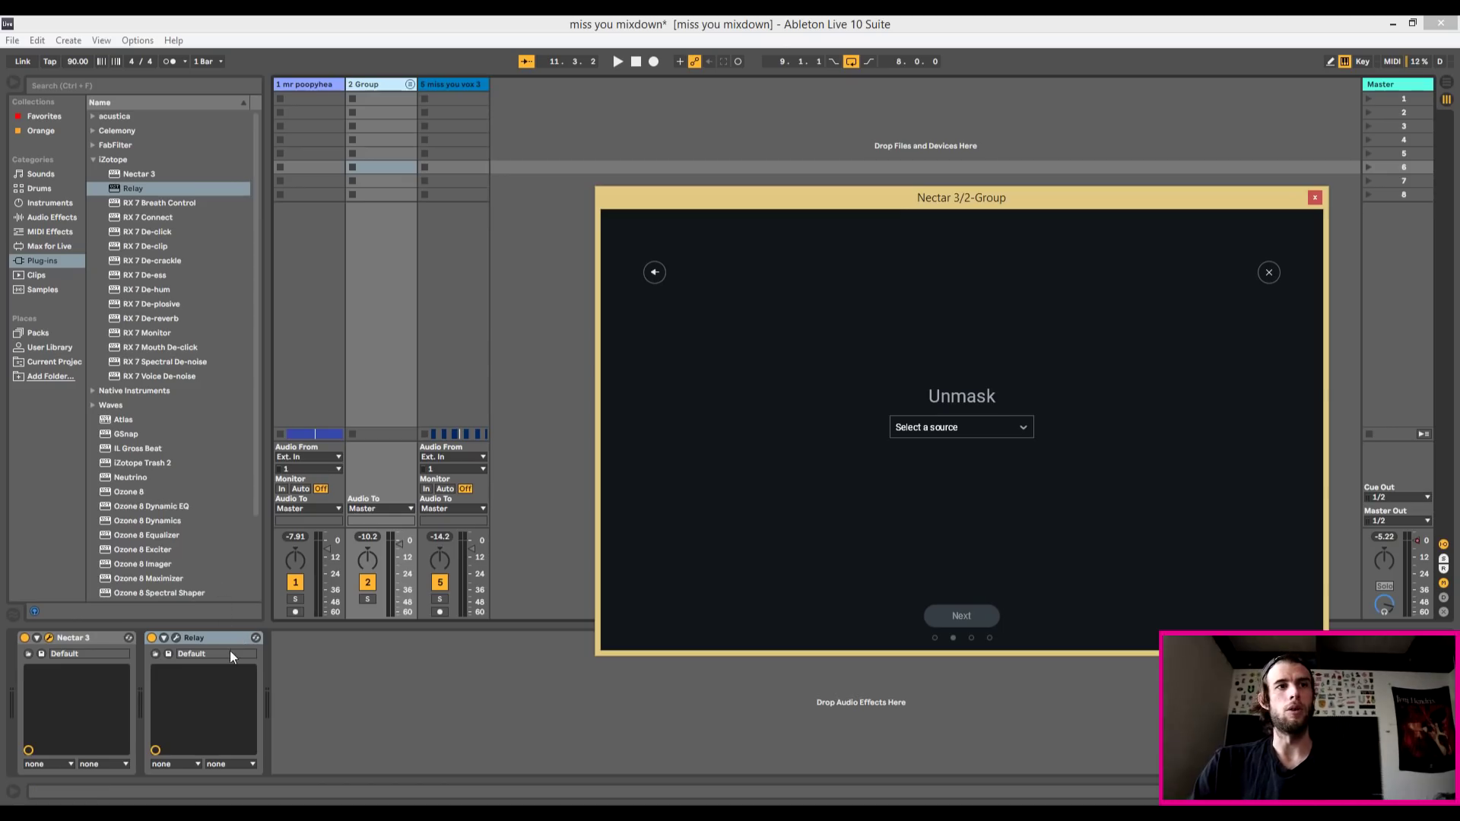
# Play the mix so Unmask analyses against Relay, then accept Nectar's suggestion
pyautogui.click(231, 654)
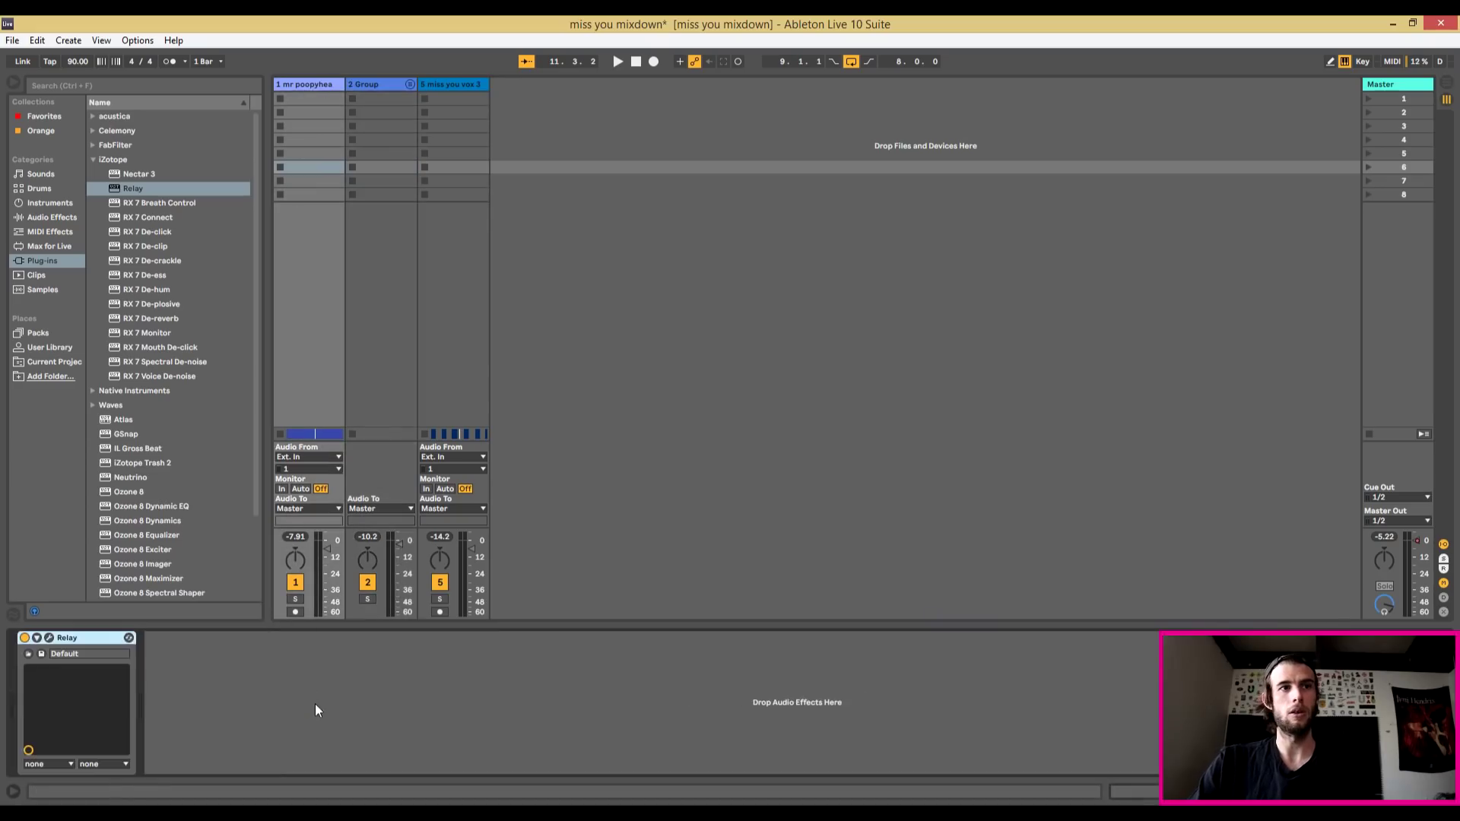
pyautogui.press('space')
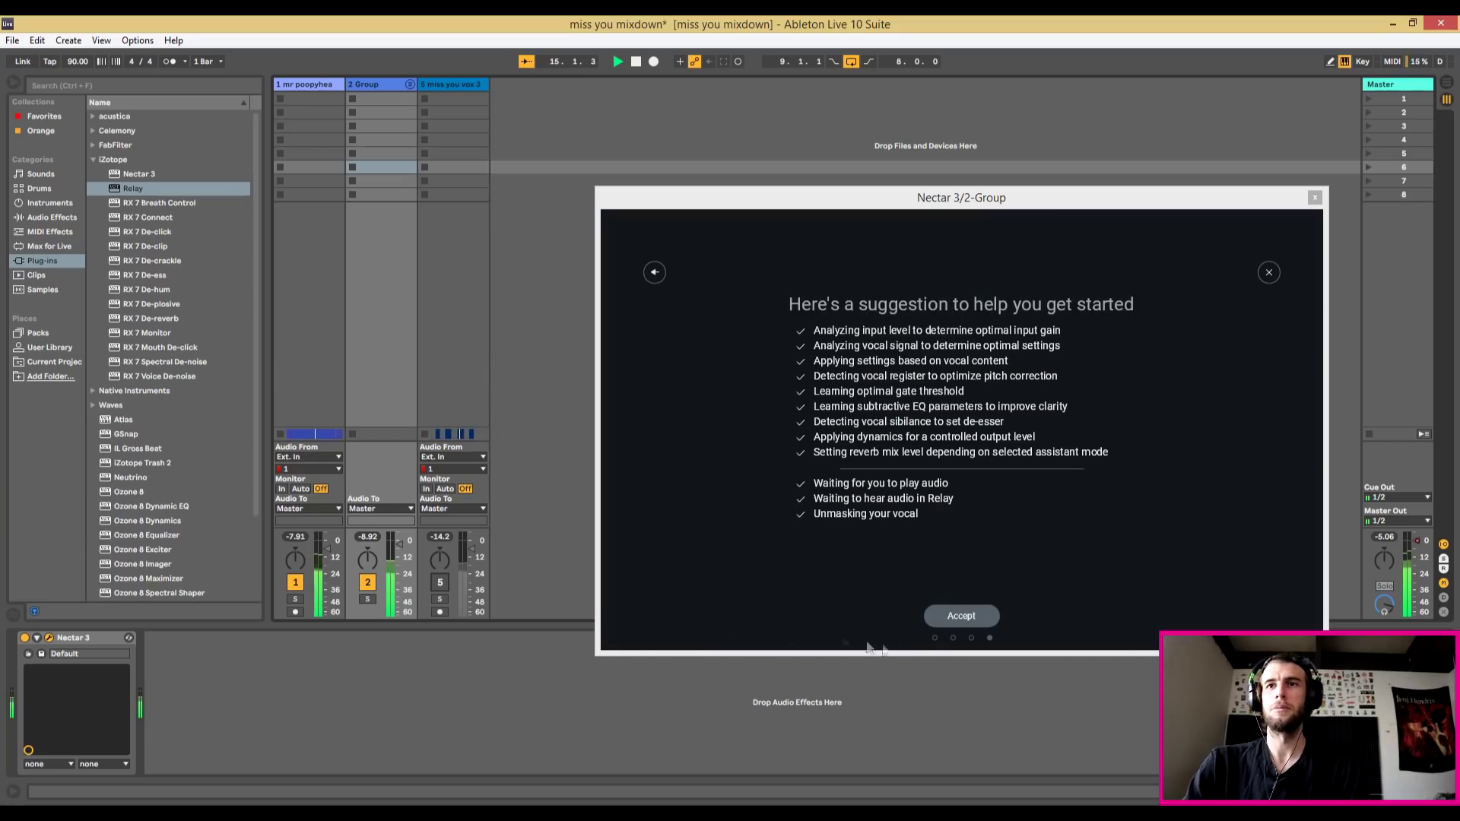
pyautogui.click(960, 614)
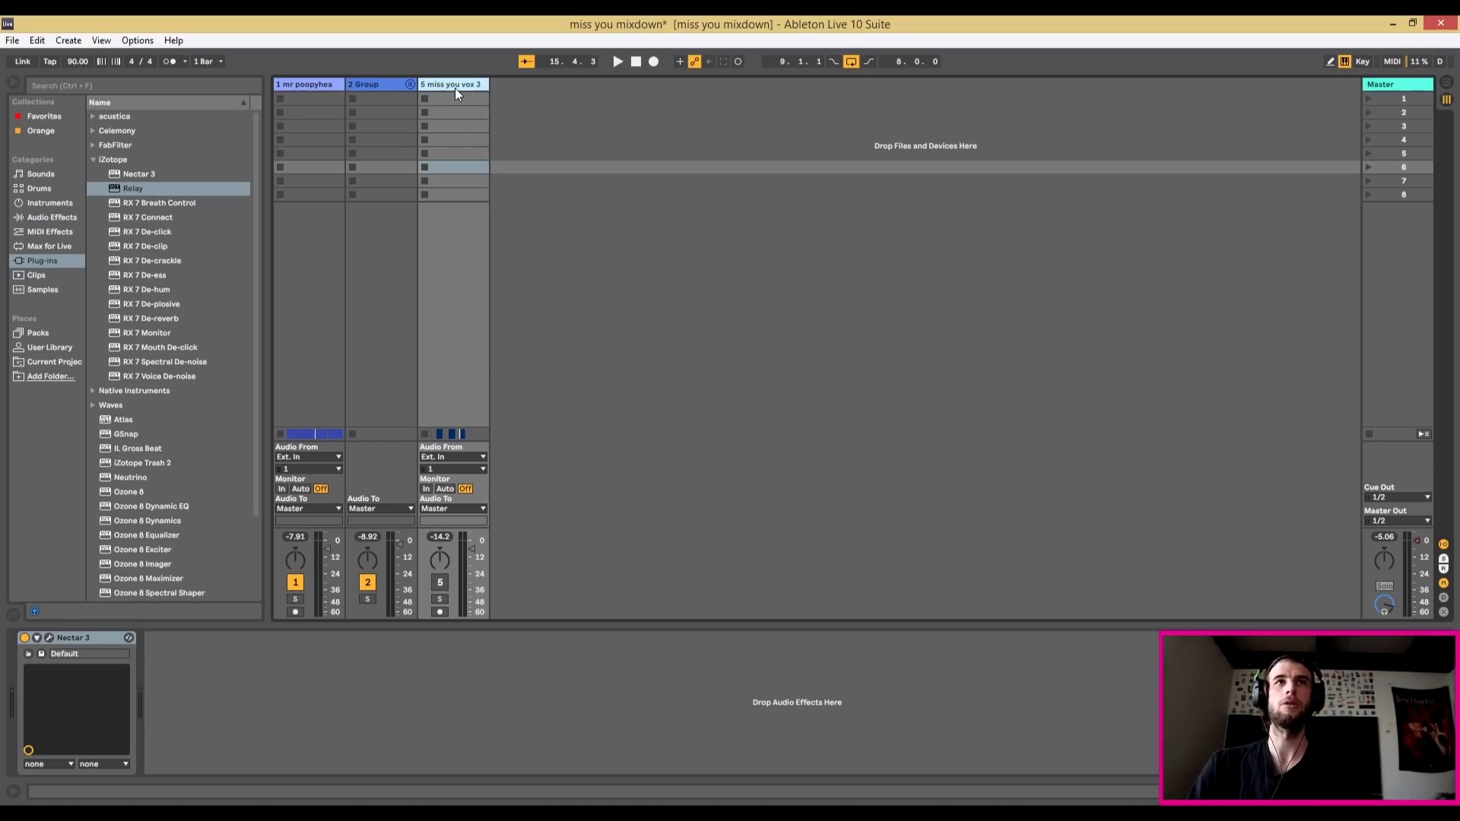
# Add a second Nectar 3 to the vocal Group, unmask against 'low', and compare with Unmasking toggled
pyautogui.click(384, 84)
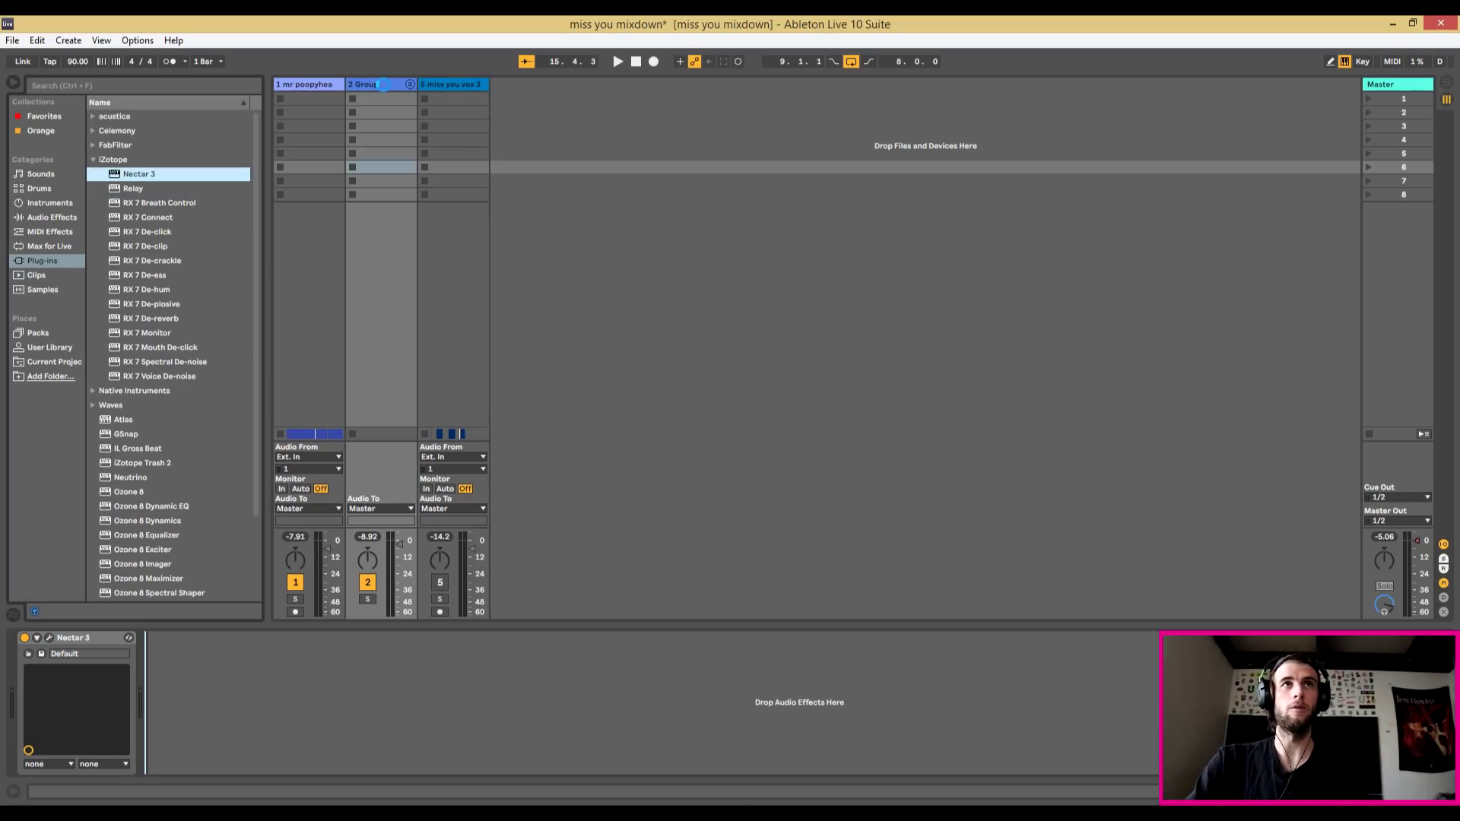
pyautogui.press('Return')
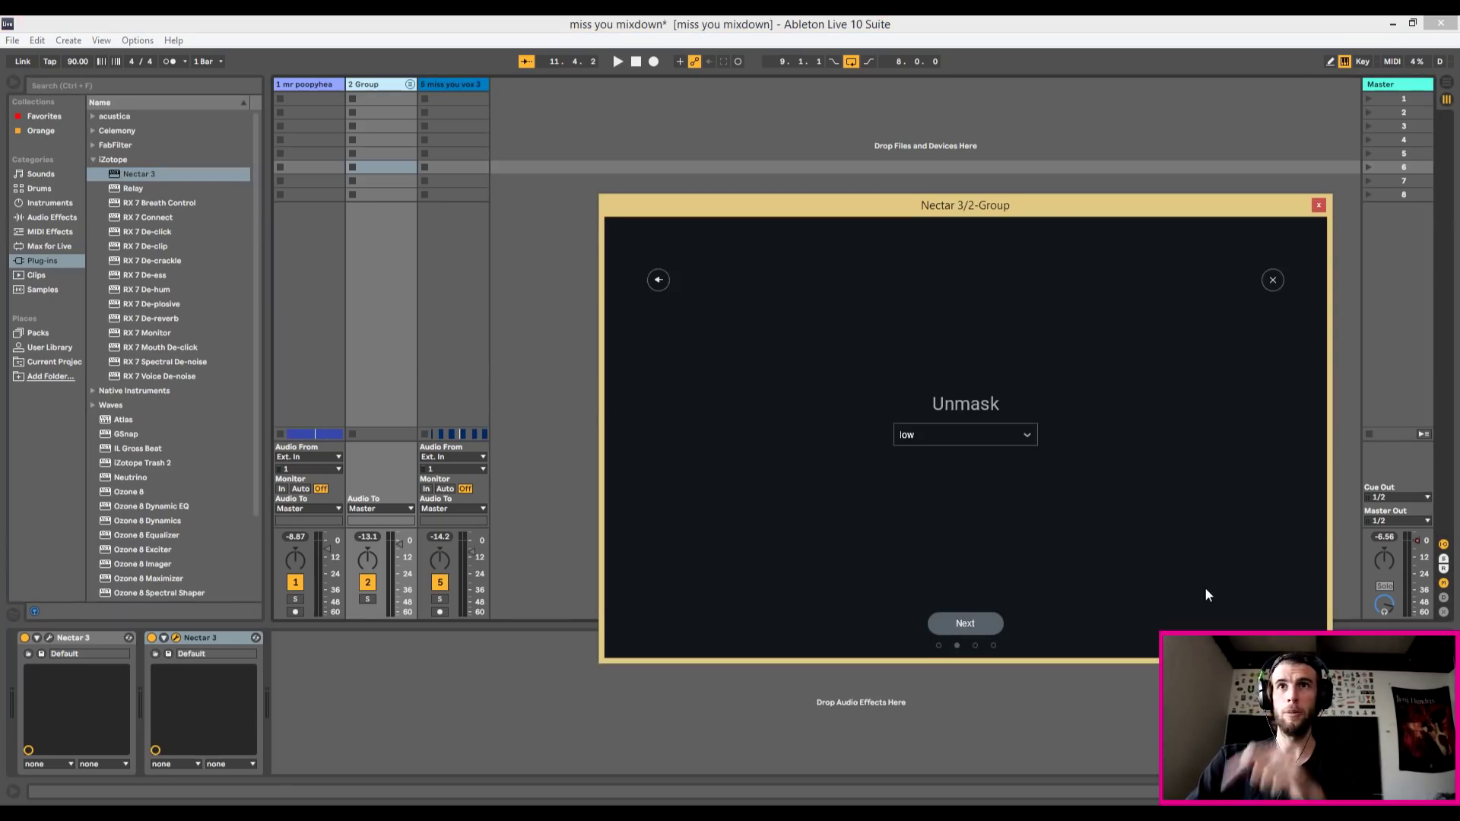
pyautogui.click(978, 636)
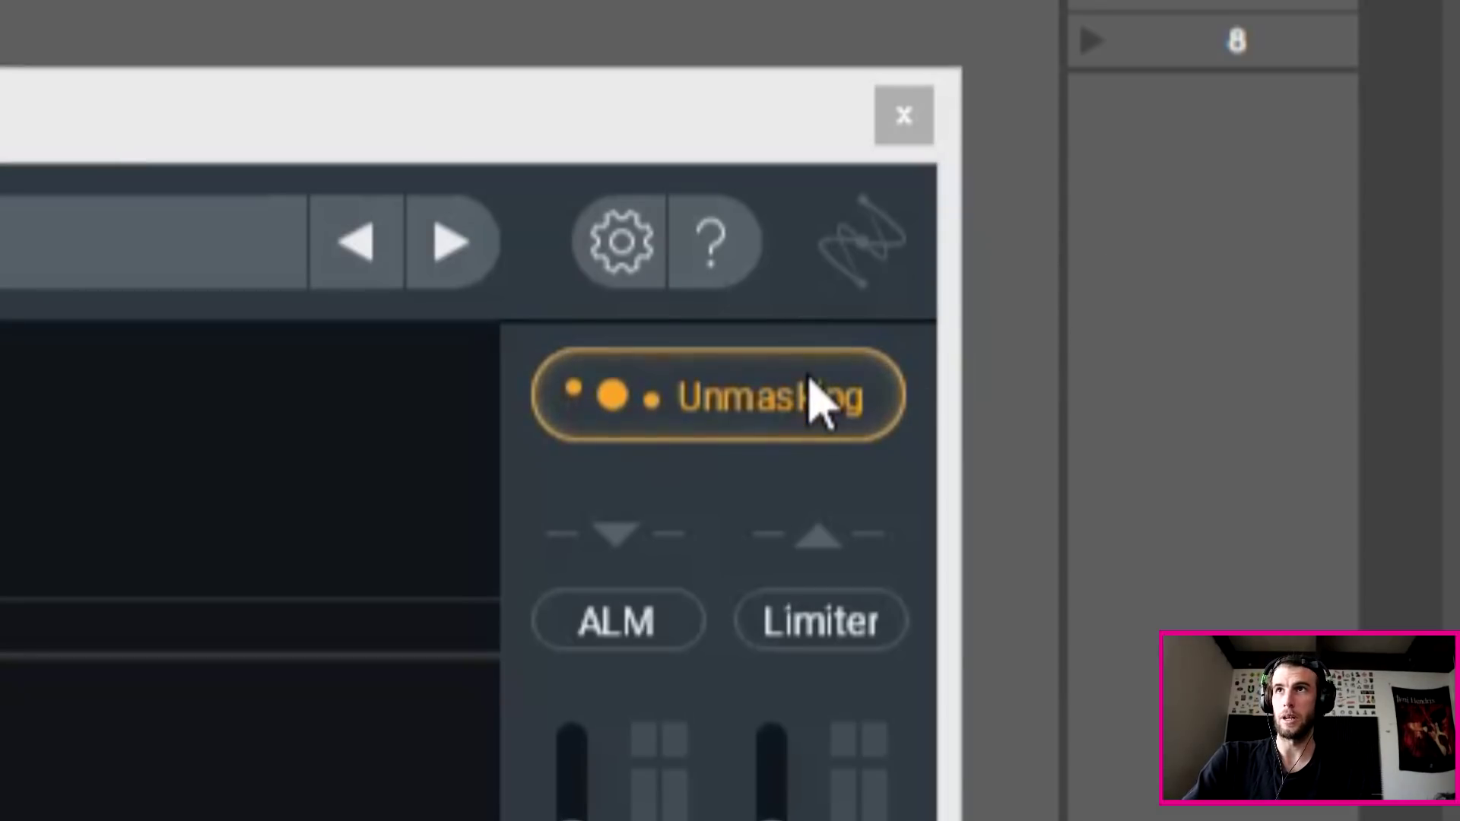
pyautogui.click(806, 371)
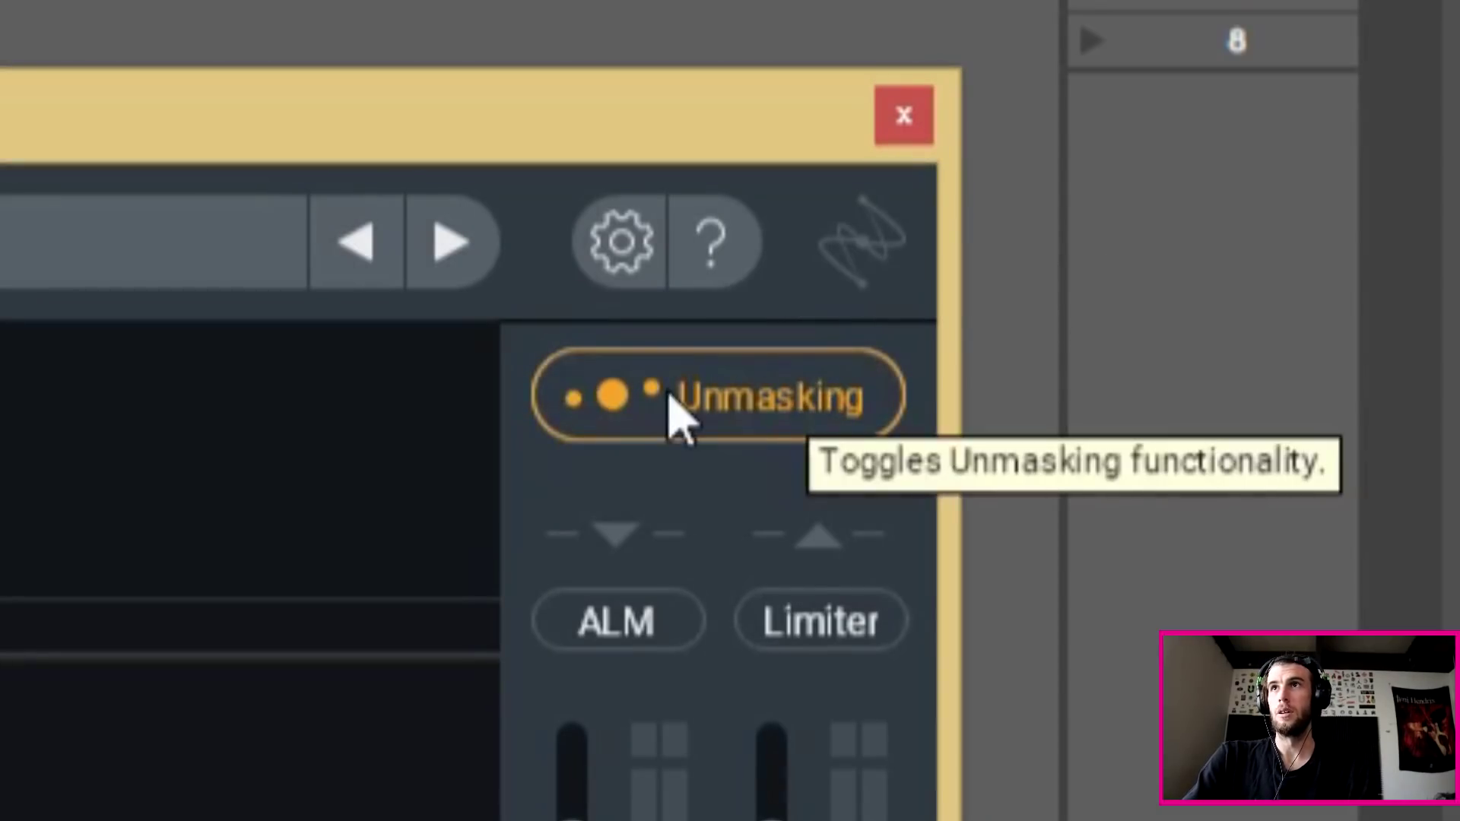
pyautogui.press('space')
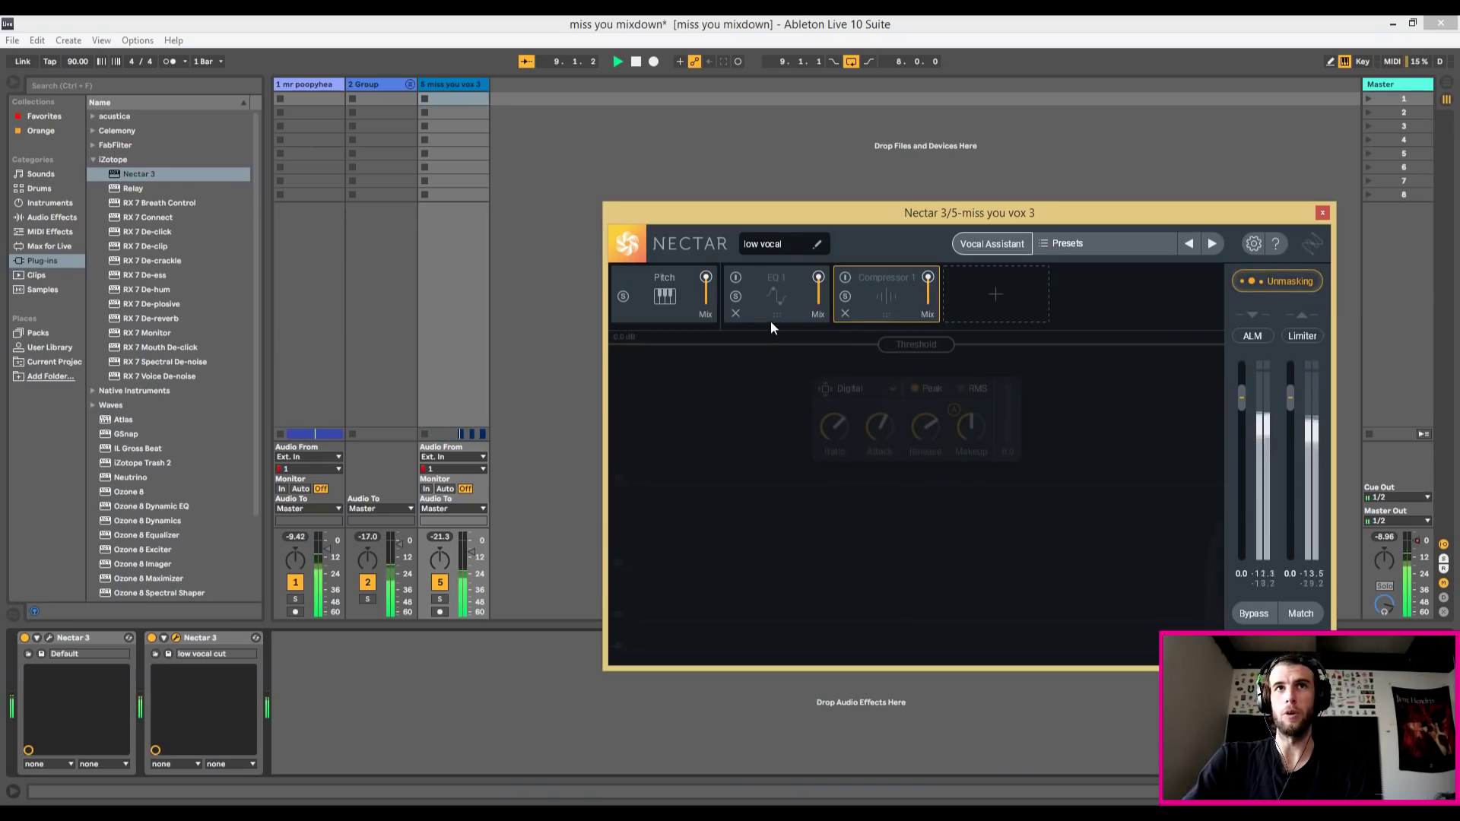
# Close the Group's plugin and bring up miss you vox 3's Nectar 3
pyautogui.click(395, 82)
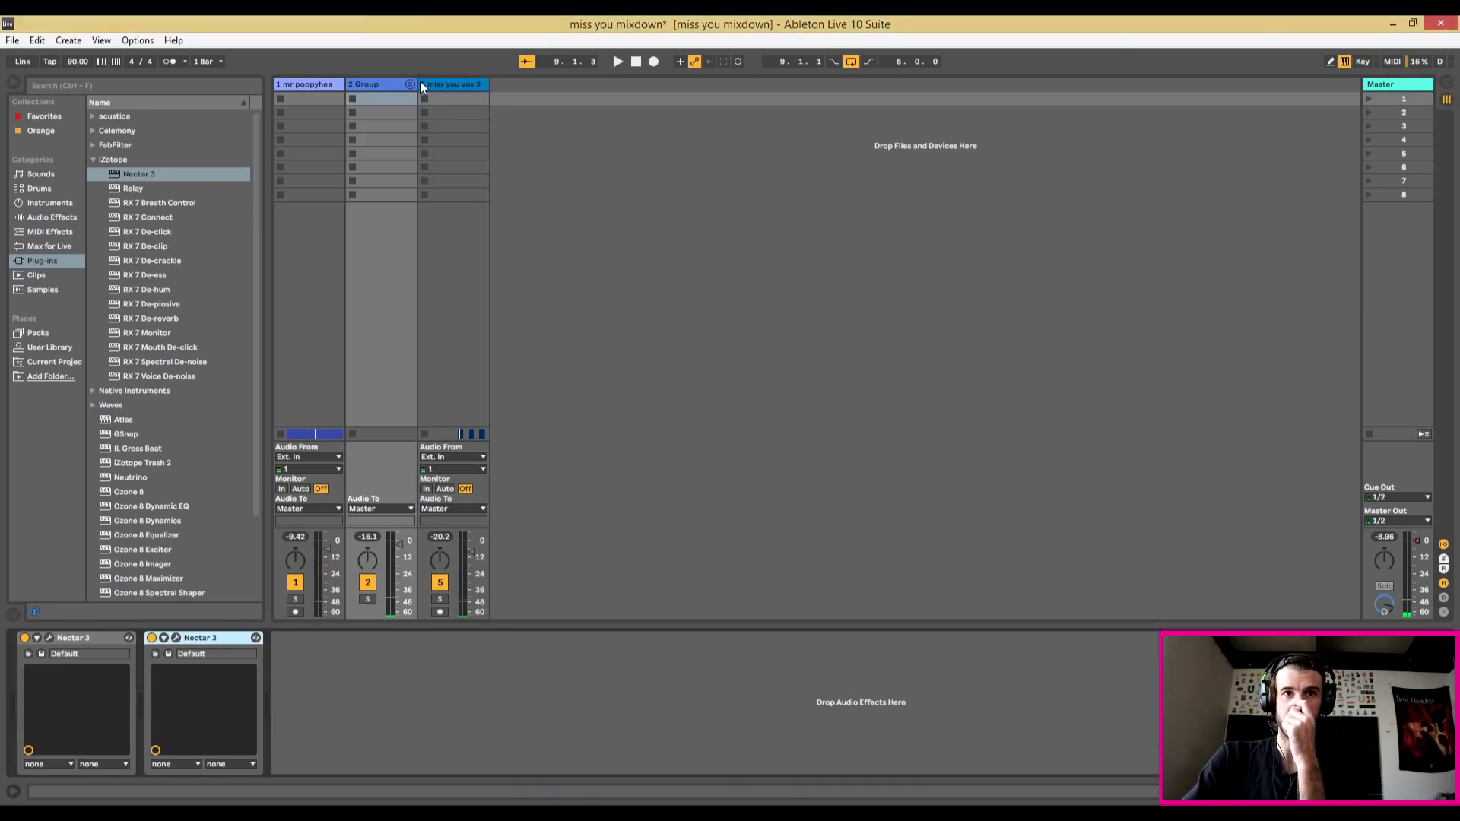
pyautogui.click(420, 81)
pyautogui.click(410, 84)
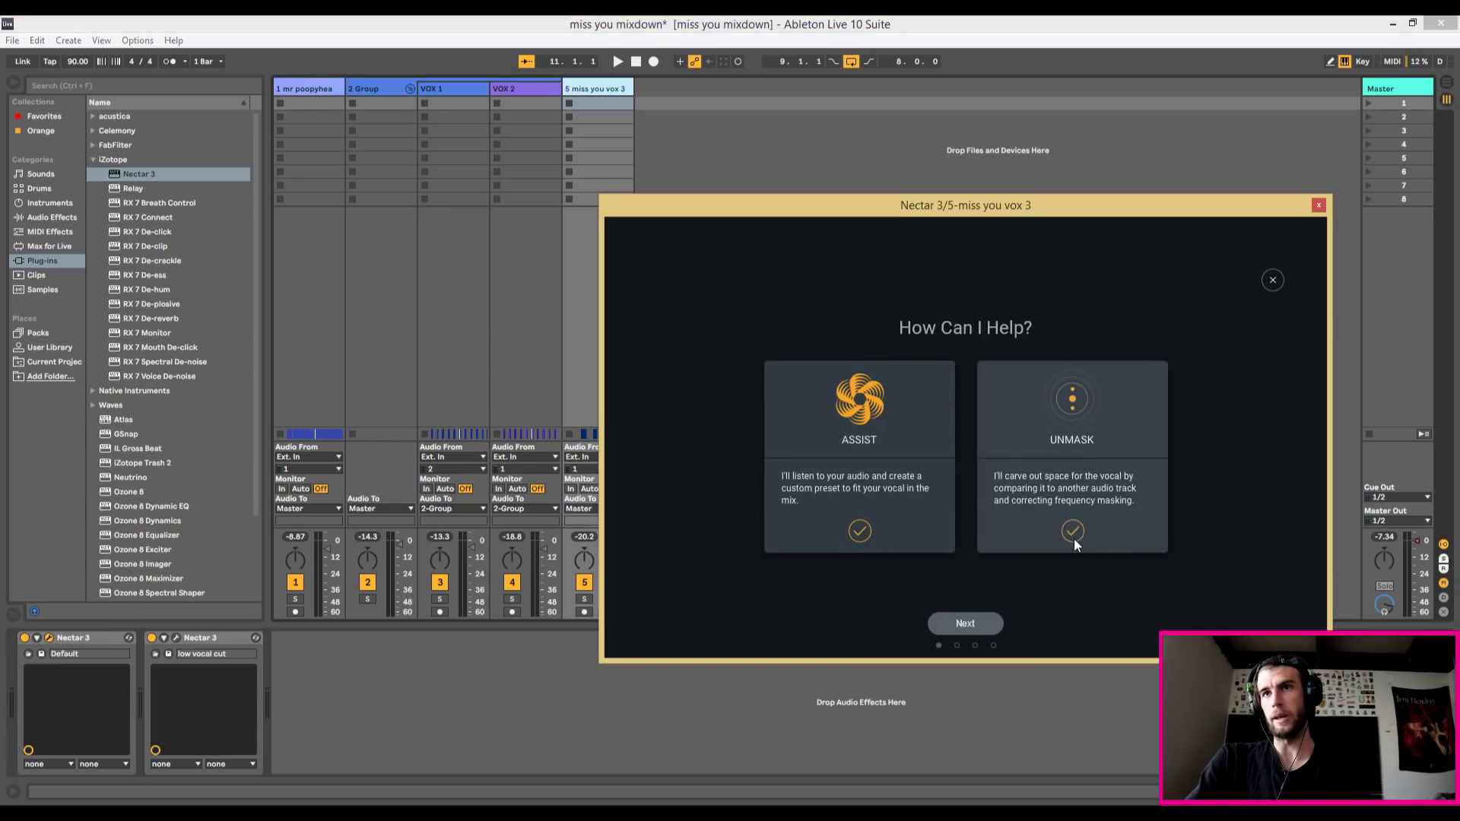
# Tick Assist and Unmask, keep Modern/Moderate with Relay as the unmask source, and await audio
pyautogui.click(965, 623)
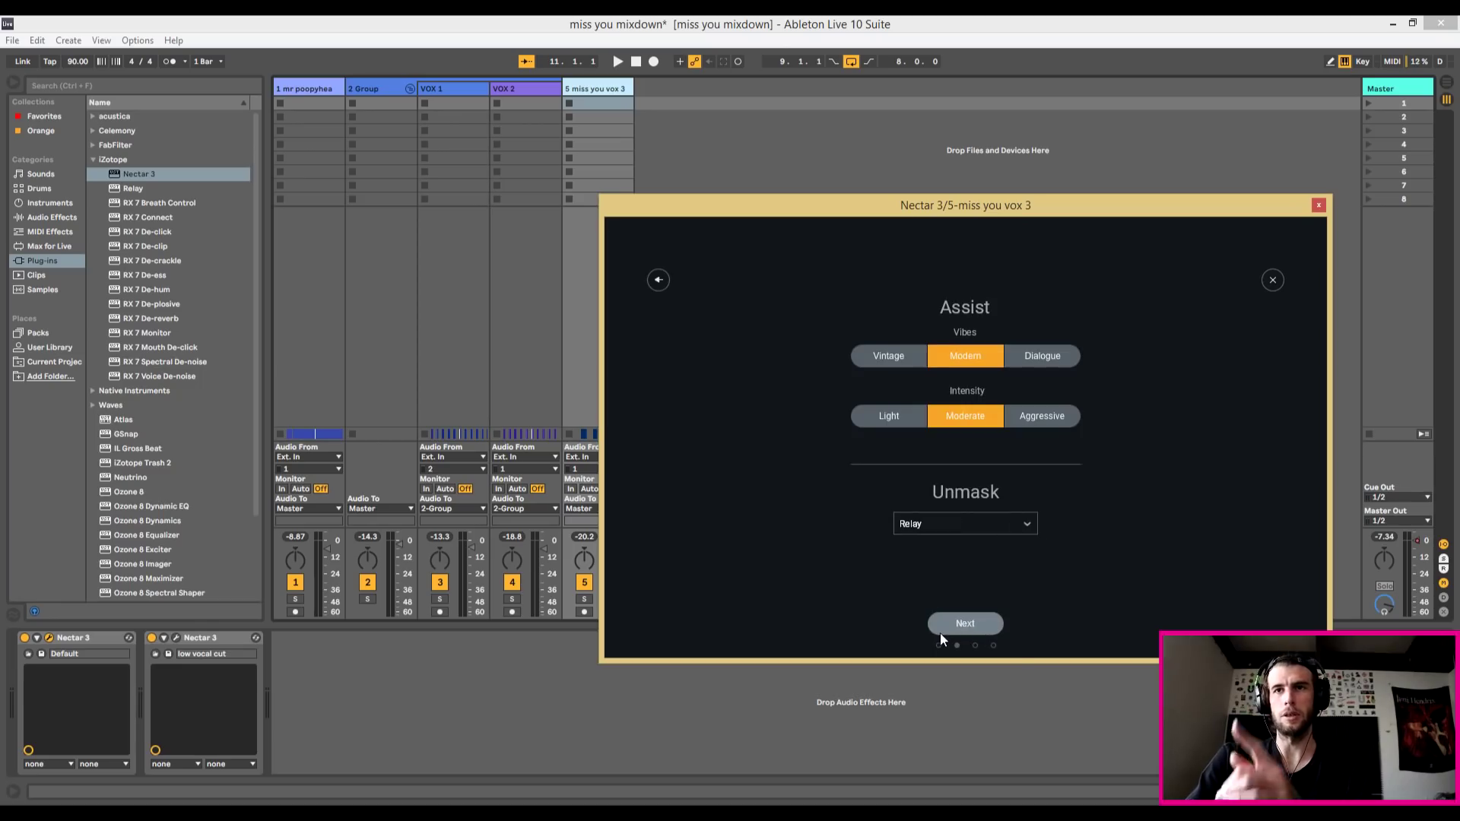
pyautogui.click(995, 626)
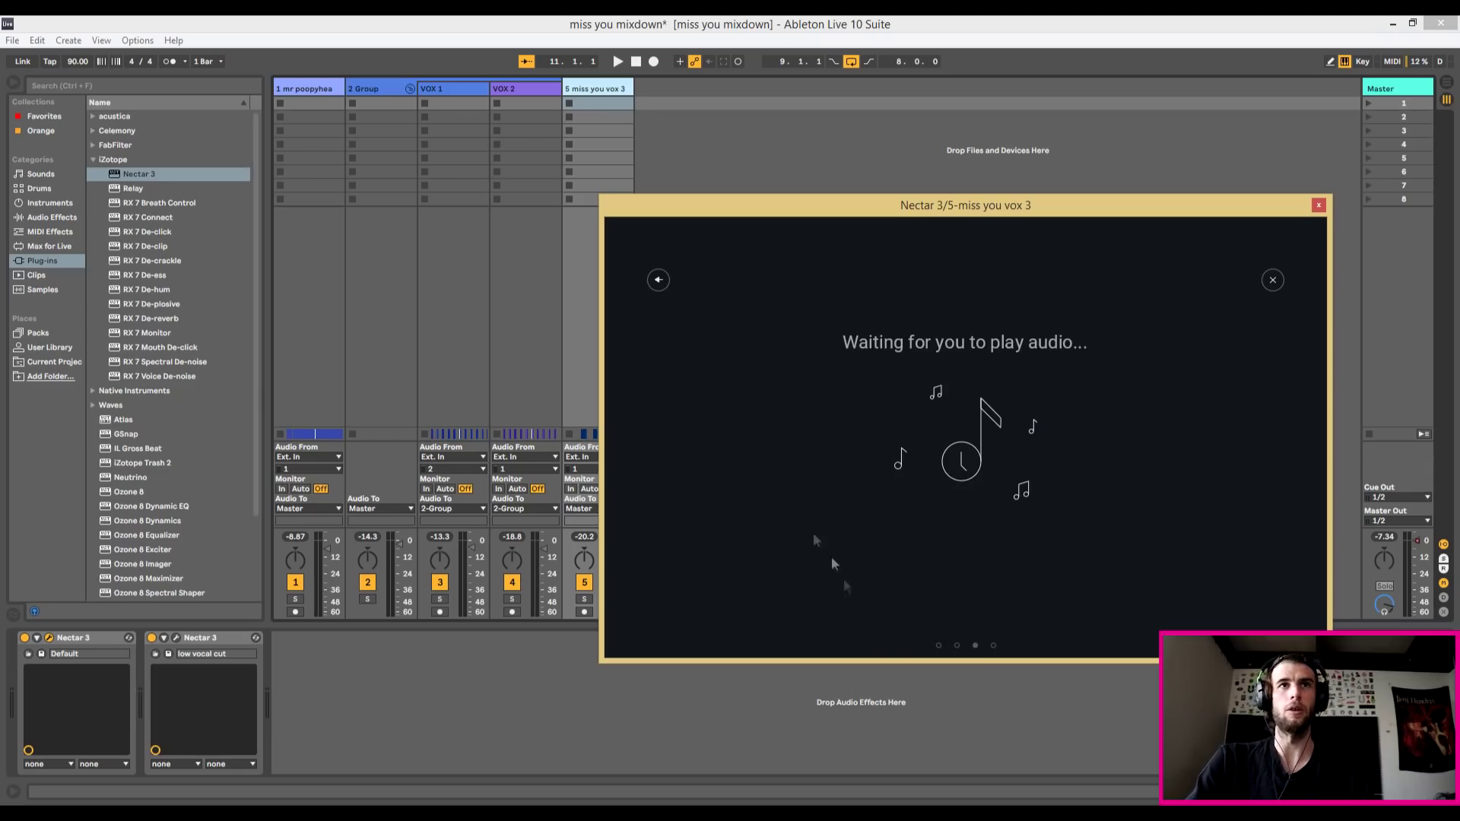